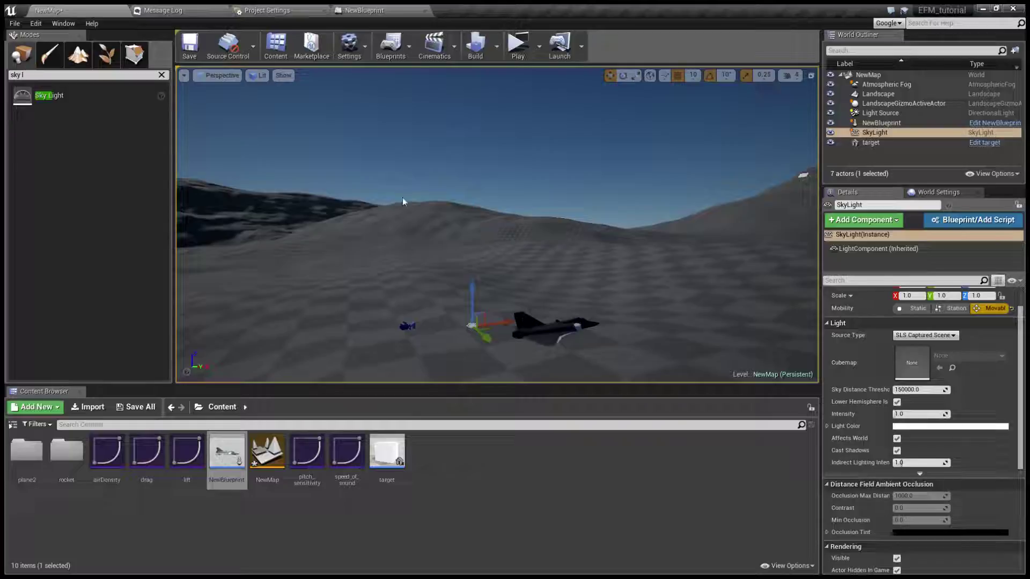
# Step: Bring up the NewBlueprint Event Graph with the easyFM component's Easy FM settings in Details
pyautogui.click(392, 7)
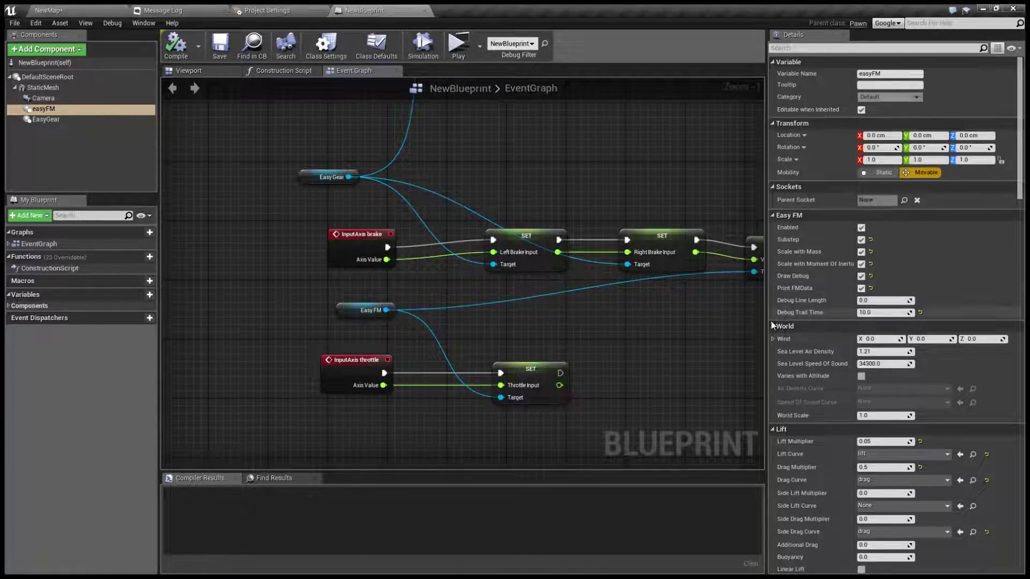
# Step: Enable Varies with Altitude under World in easyFM's Details, then return to the NewMap level
pyautogui.scroll(-2, 778, 296)
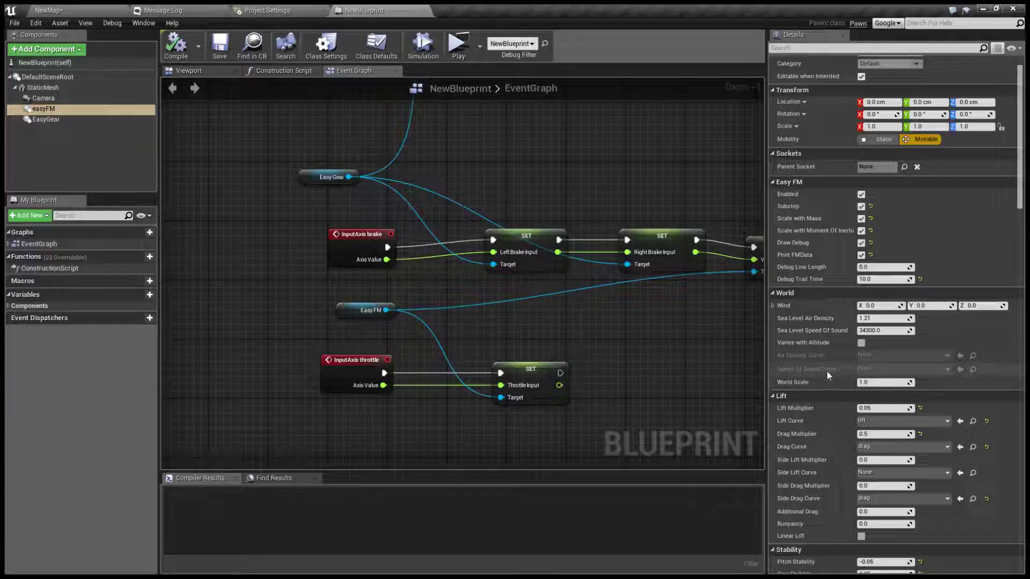
pyautogui.click(861, 342)
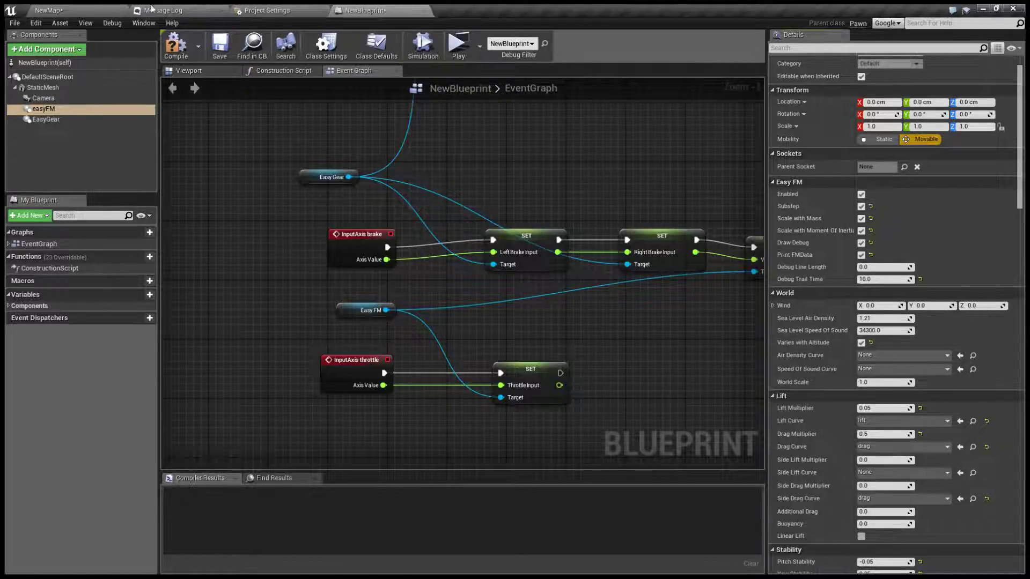
pyautogui.click(80, 9)
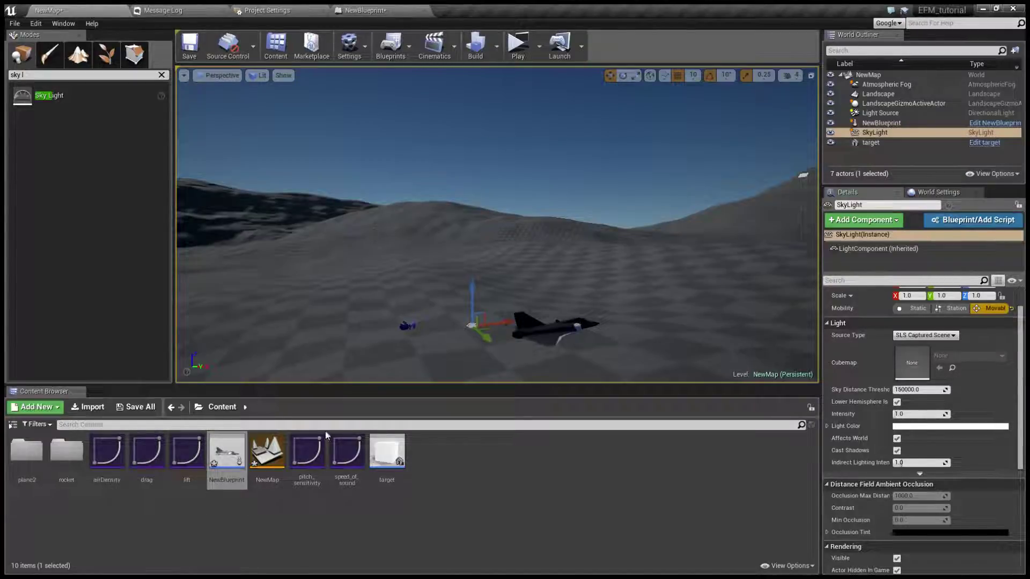
# Step: Open the airDensity and speed_of_sound curve assets from the Content Browser, ending on airDensity's curve
pyautogui.doubleClick(109, 459)
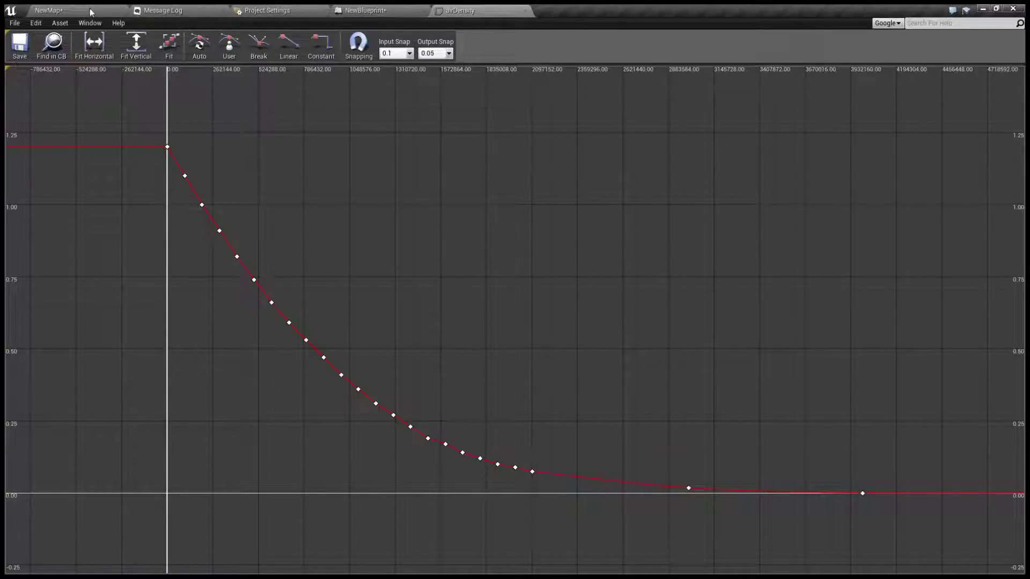
pyautogui.click(110, 10)
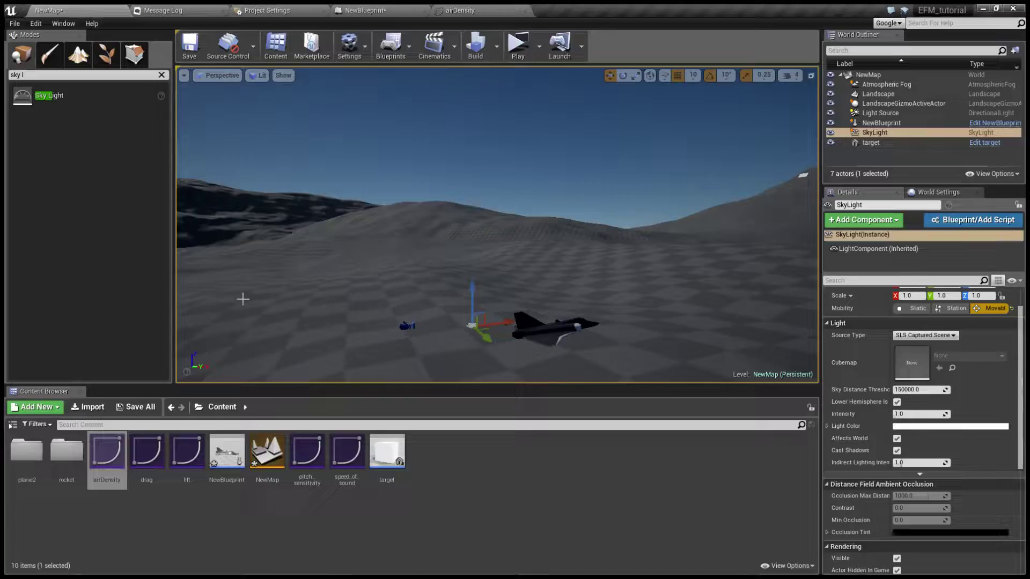
pyautogui.doubleClick(341, 458)
pyautogui.scroll(-5, 230, 273)
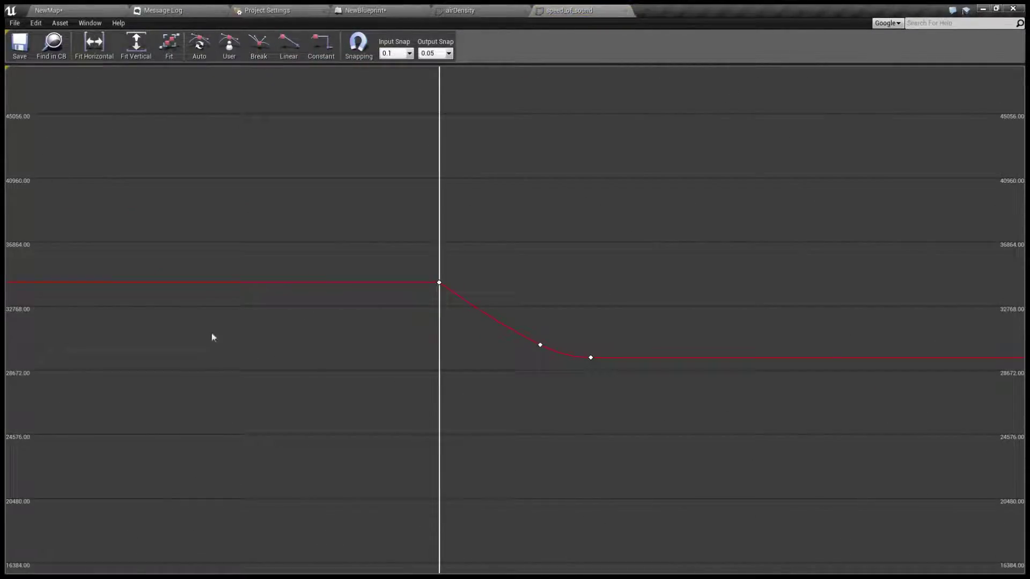
pyautogui.click(76, 12)
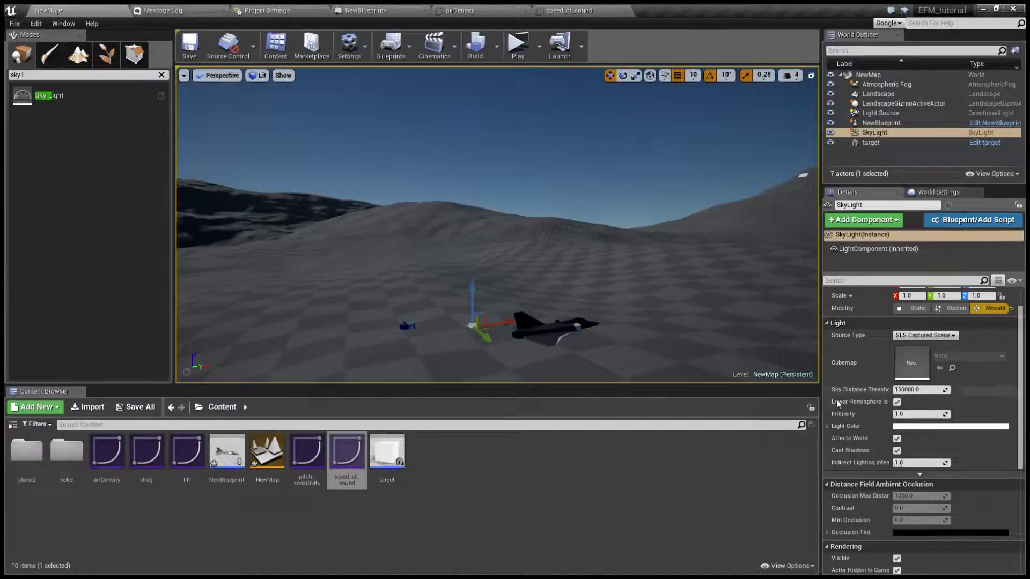
pyautogui.click(470, 8)
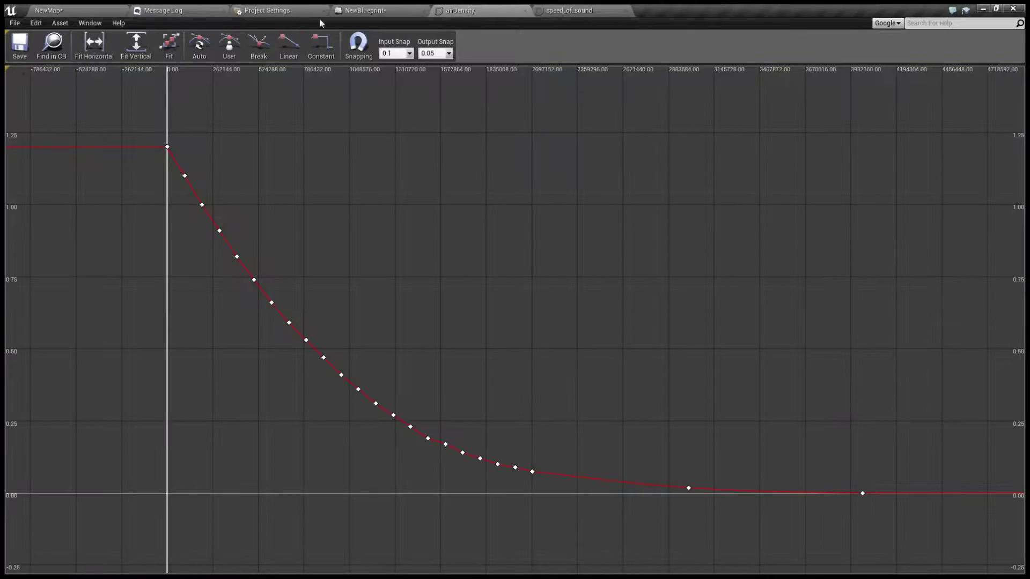
# Step: In NewBlueprint's Details, pick airDensity for Air Density Curve and speed_of_sound for Speed Of Sound Curve
pyautogui.click(354, 10)
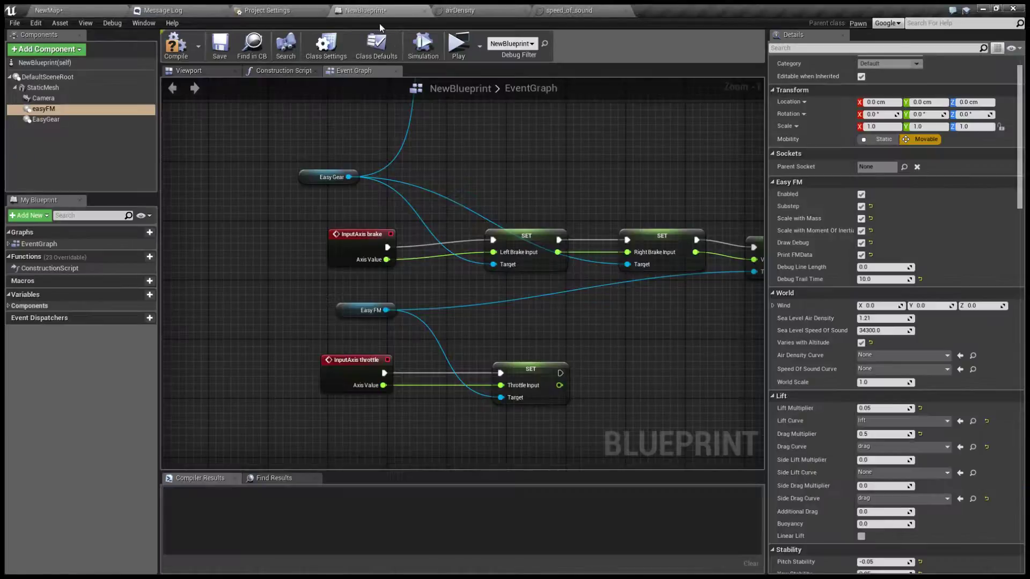
pyautogui.click(887, 356)
pyautogui.click(727, 433)
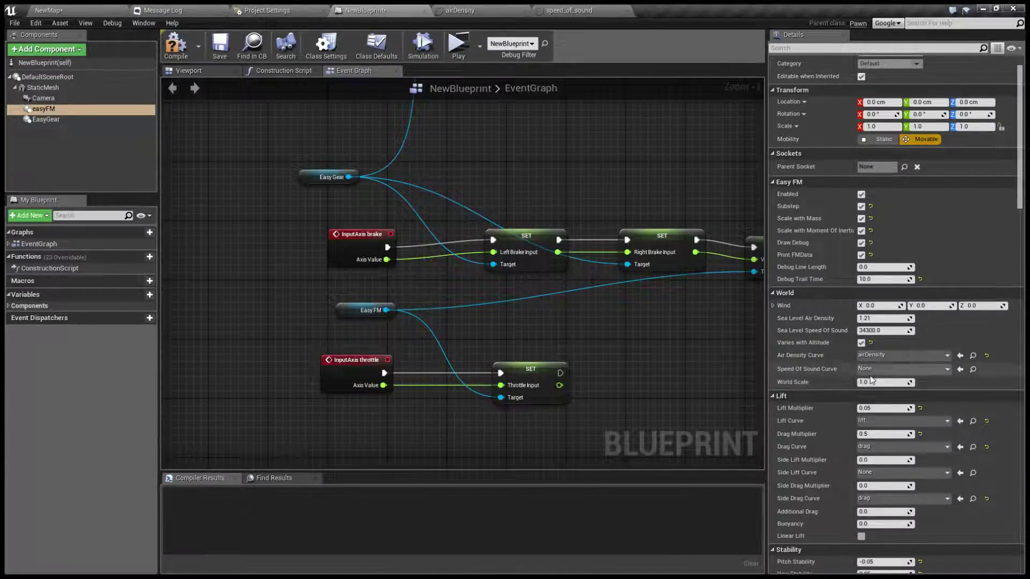
pyautogui.click(904, 356)
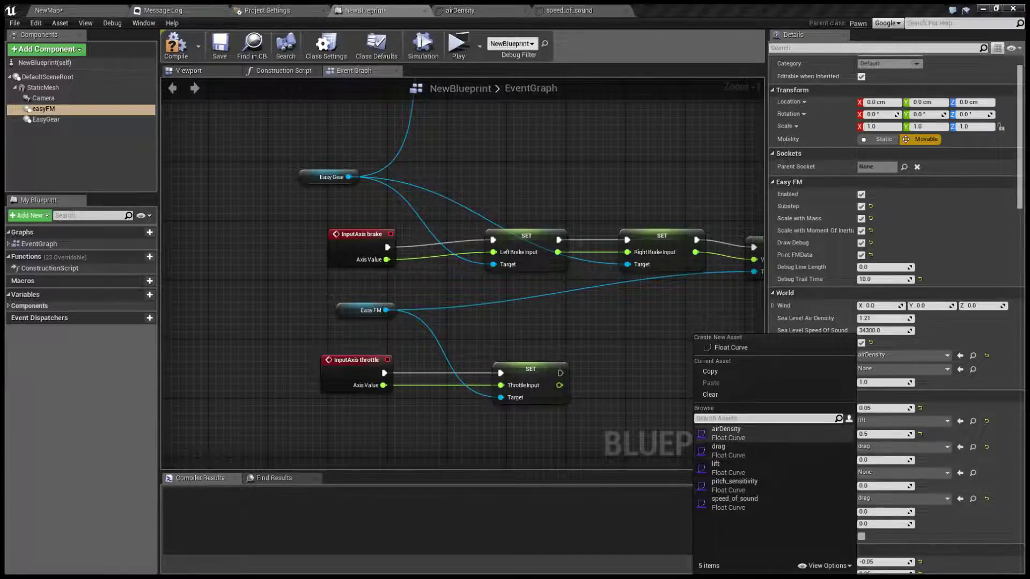
pyautogui.click(734, 500)
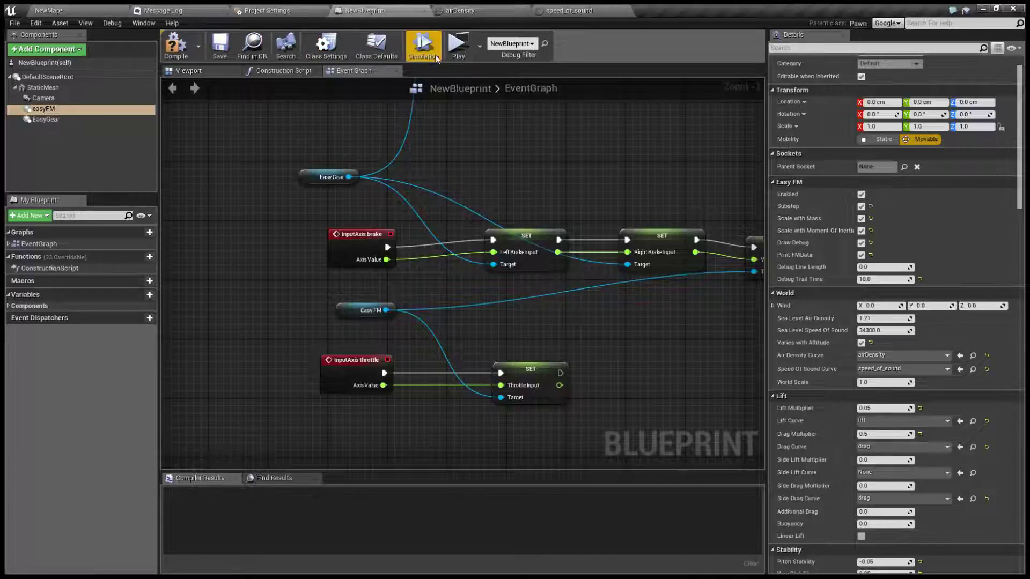
# Step: Launch a standalone Play preview from NewMap, fly the aircraft, then stop it with Esc
pyautogui.click(72, 10)
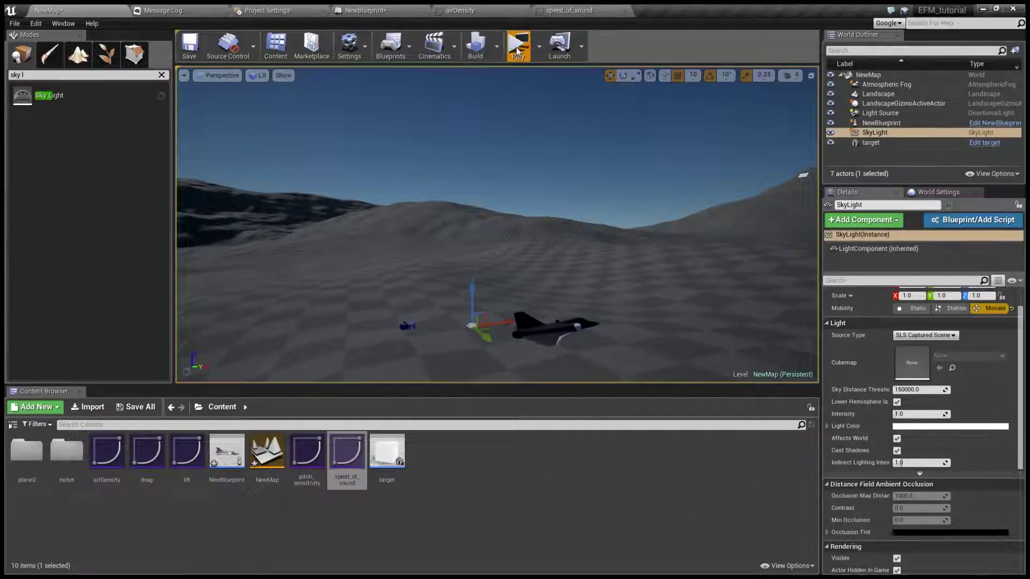
pyautogui.click(518, 45)
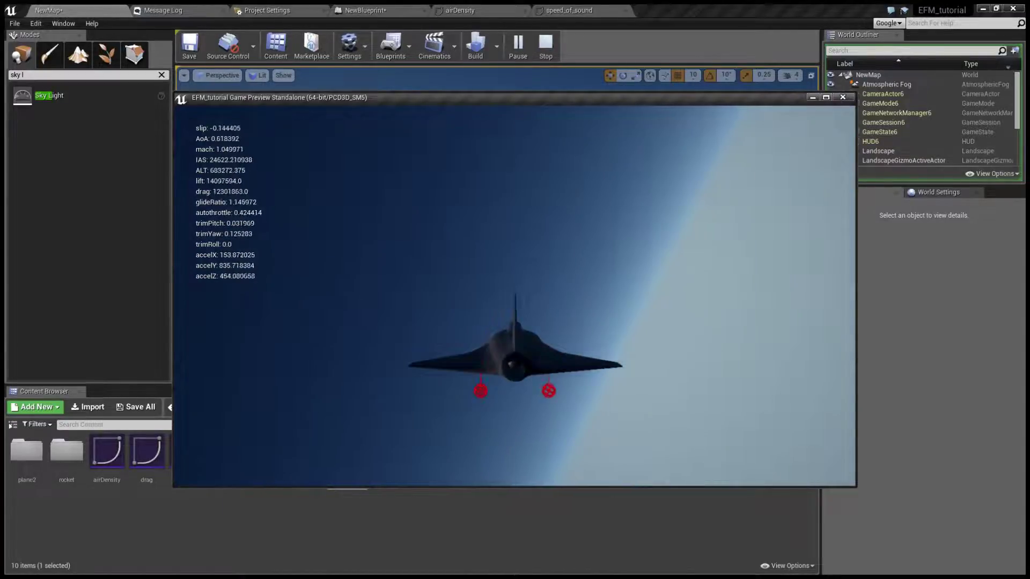
pyautogui.press('Escape')
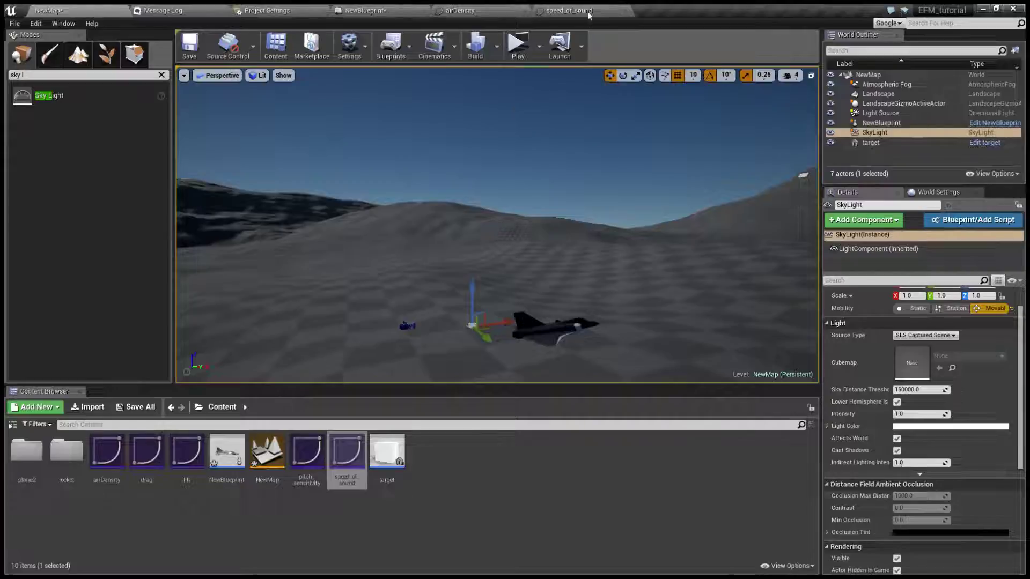
# Step: Zoom and pan the NewBlueprint Event Graph to inspect the pitch, yaw and roll InputAxis nodes
pyautogui.click(371, 10)
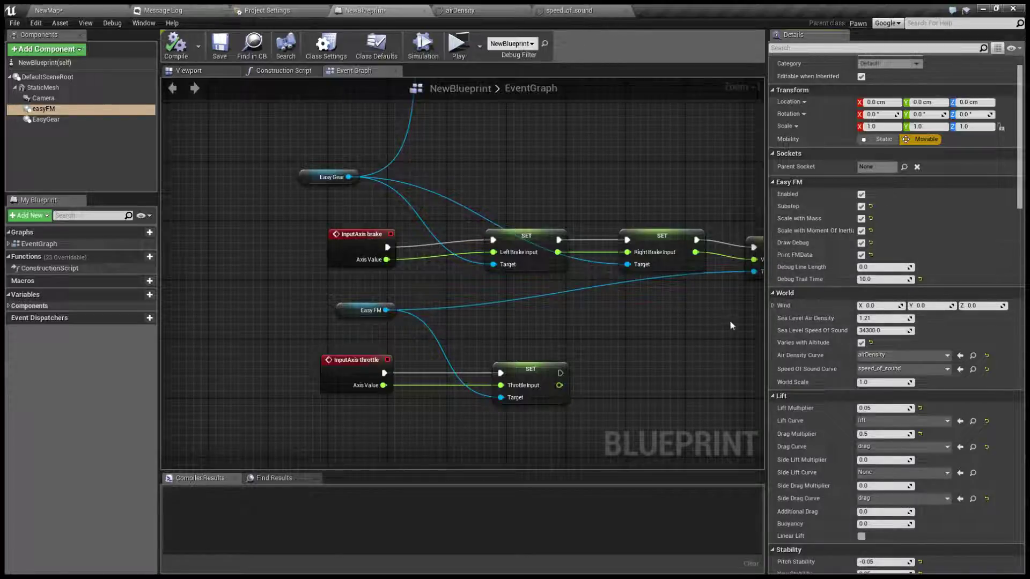
pyautogui.scroll(-6, 507, 308)
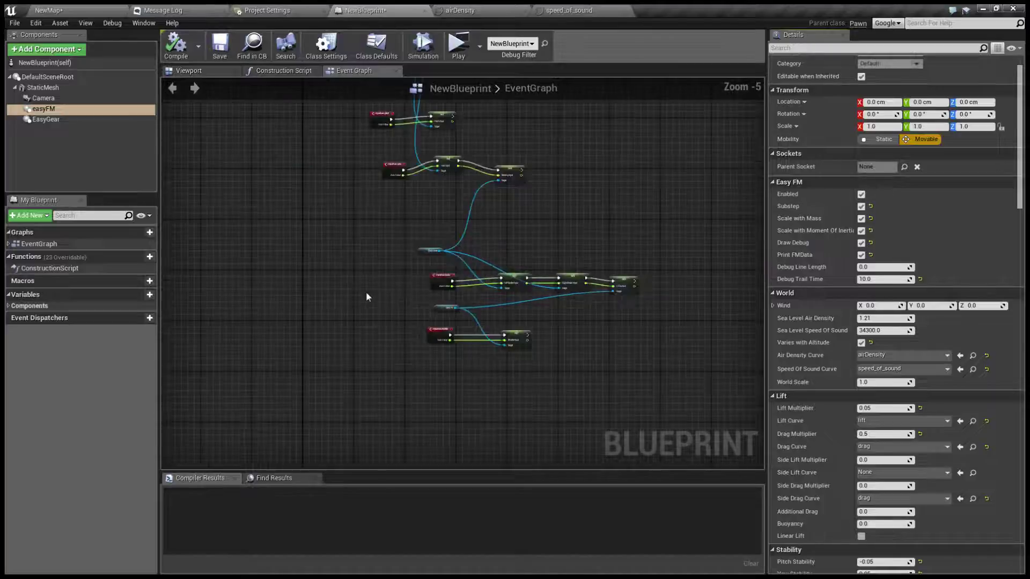
pyautogui.scroll(1, 365, 316)
pyautogui.scroll(6, 365, 317)
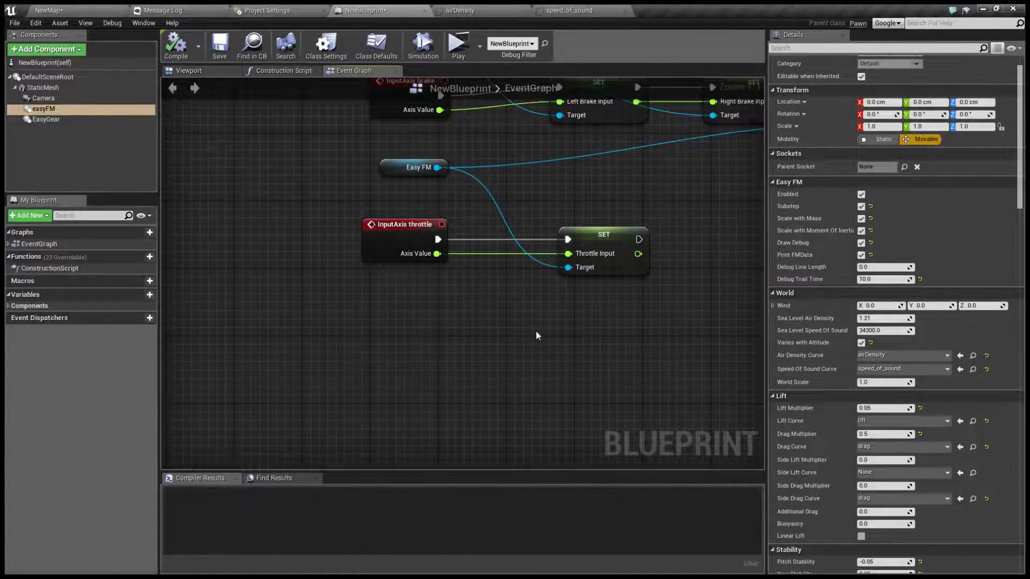
pyautogui.scroll(-3, 522, 324)
pyautogui.moveTo(435, 326); pyautogui.dragTo(361, 451, button='right')
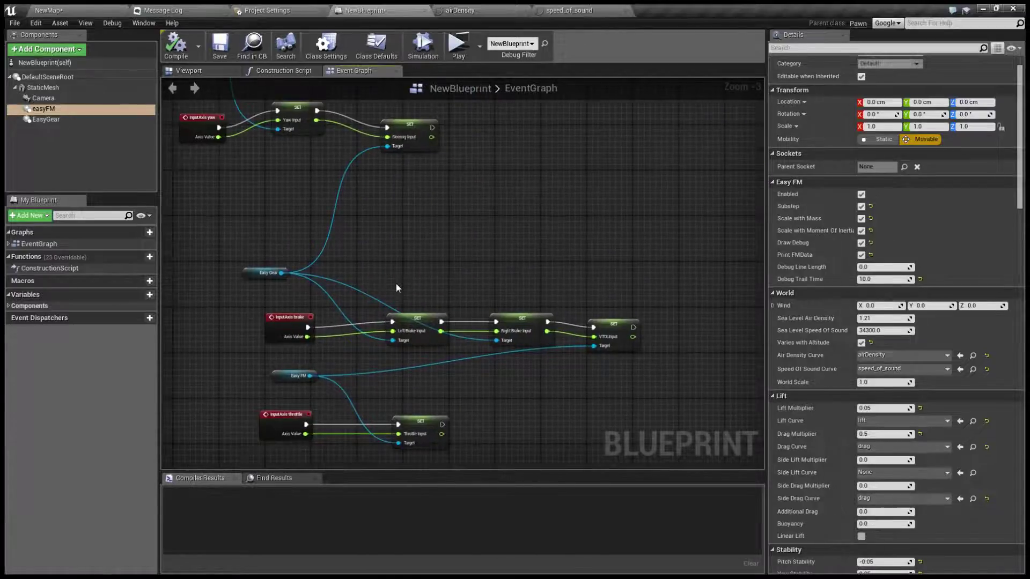
pyautogui.moveTo(425, 243); pyautogui.dragTo(556, 393, button='right')
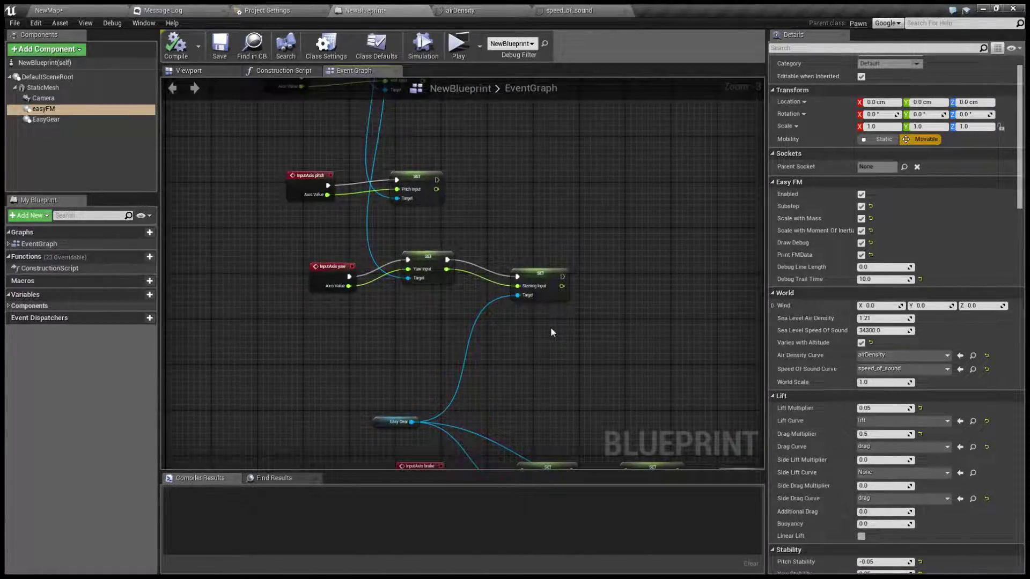
pyautogui.scroll(-2, 537, 321)
pyautogui.scroll(6, 456, 376)
# Step: Select the easyFM component in the Components panel after dismissing the graph actions list
pyautogui.rightClick(496, 275)
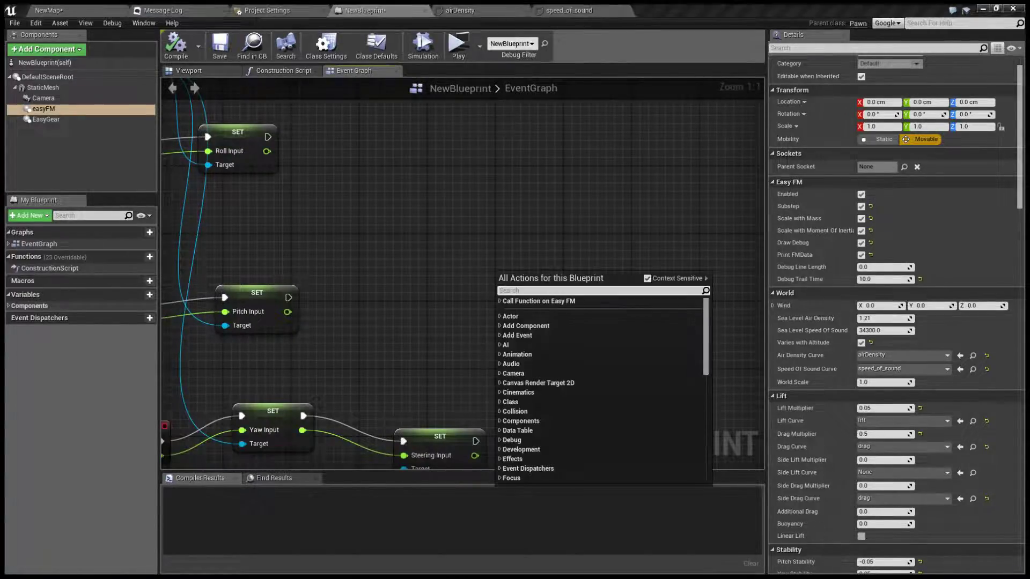
pyautogui.click(369, 310)
pyautogui.scroll(-5, 368, 300)
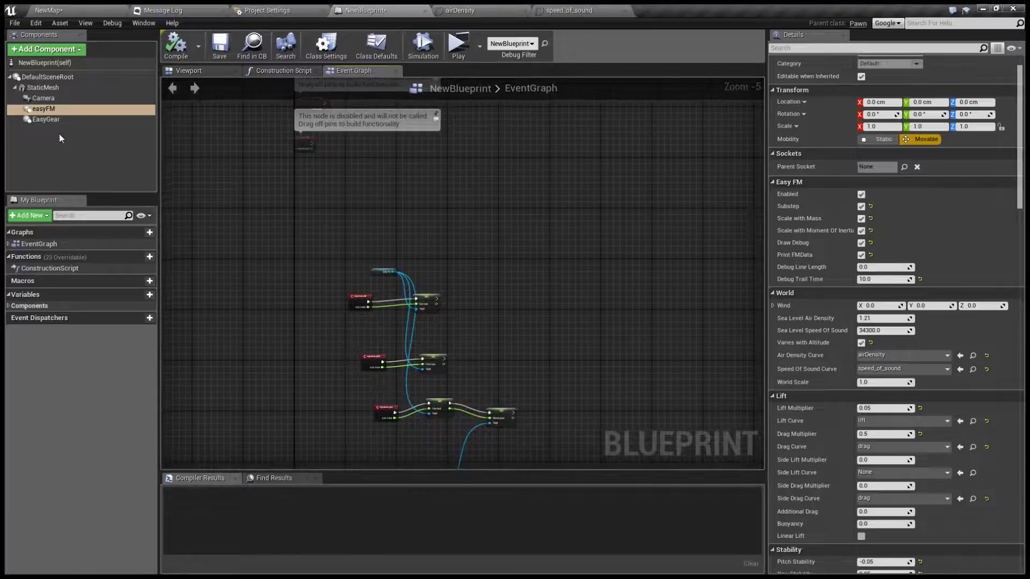
pyautogui.click(43, 109)
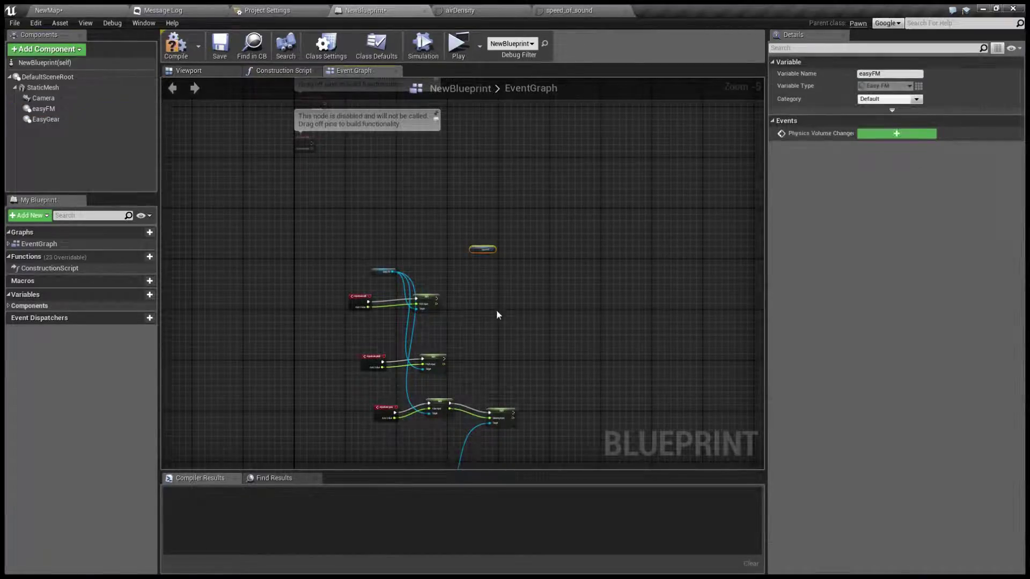
pyautogui.scroll(5, 496, 314)
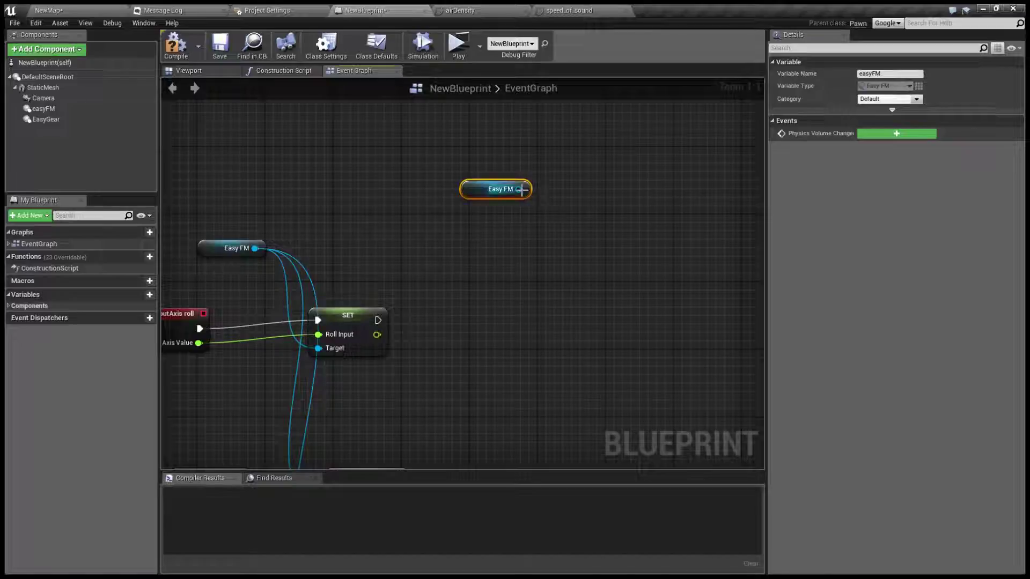
# Step: Add a SET Wind node from the Easy FM reference, then delete it along with the Easy FM getter
pyautogui.moveTo(519, 190); pyautogui.dragTo(585, 305)
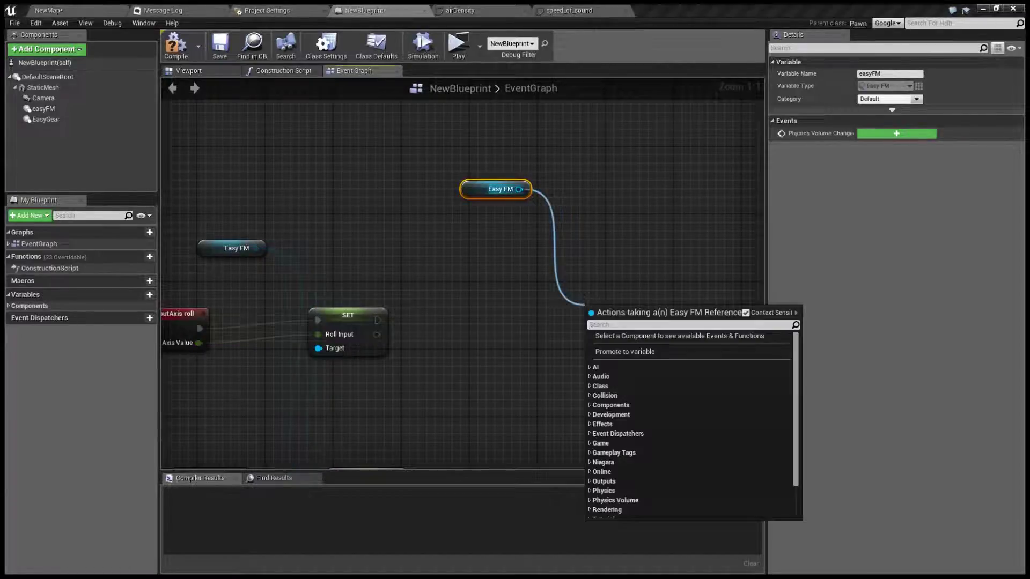
pyautogui.write('set wind')
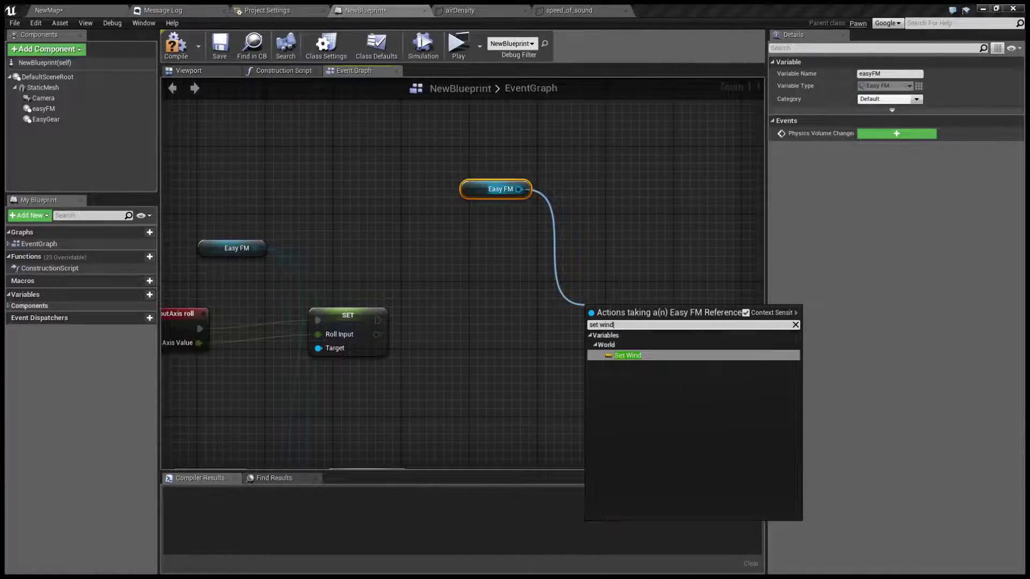
pyautogui.press('Return')
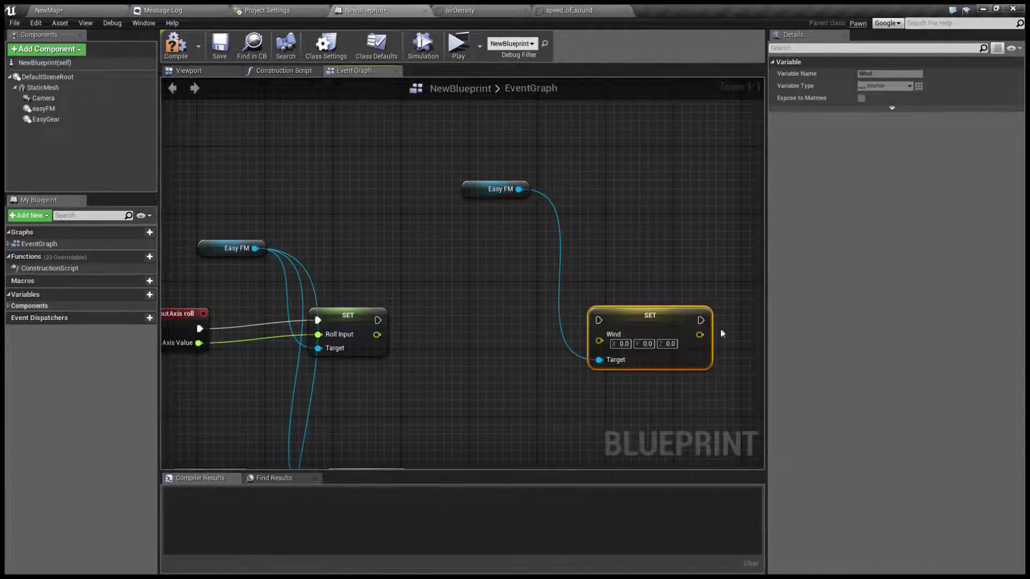
pyautogui.moveTo(429, 169); pyautogui.dragTo(694, 399)
pyautogui.press('Delete')
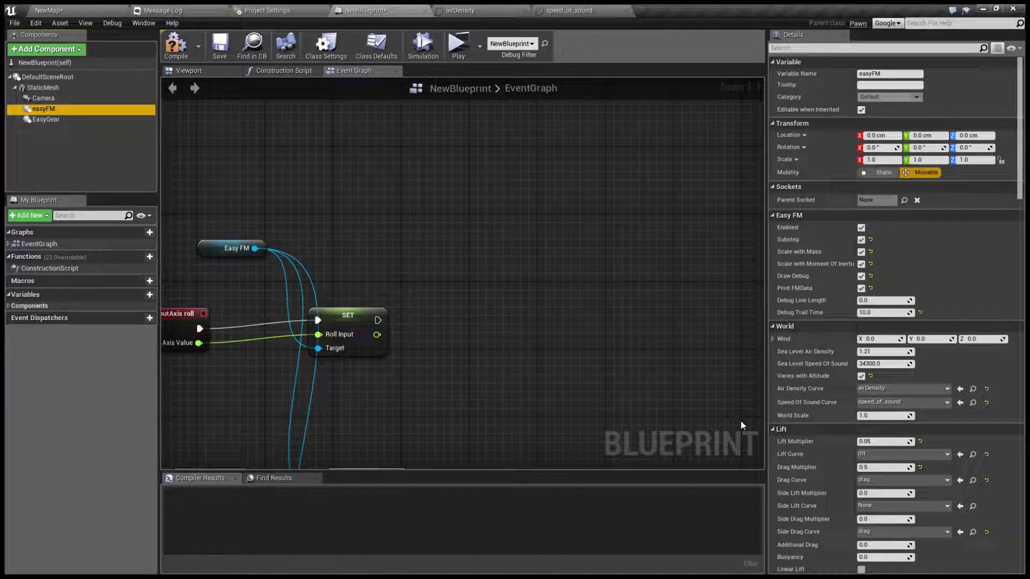
# Step: Enter 0.1 as easyFM's World Scale in the NewBlueprint Details
pyautogui.click(49, 10)
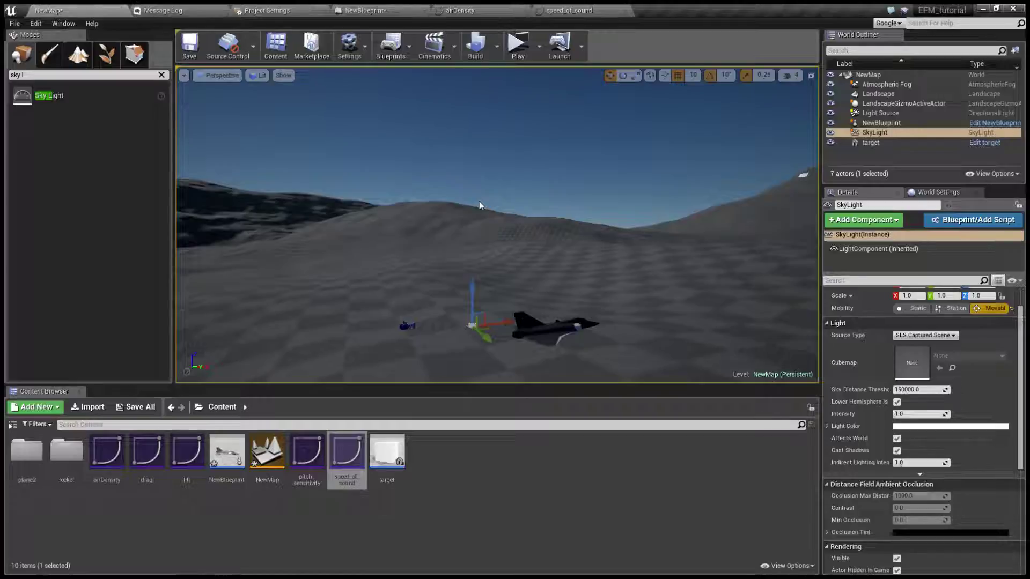
pyautogui.click(375, 11)
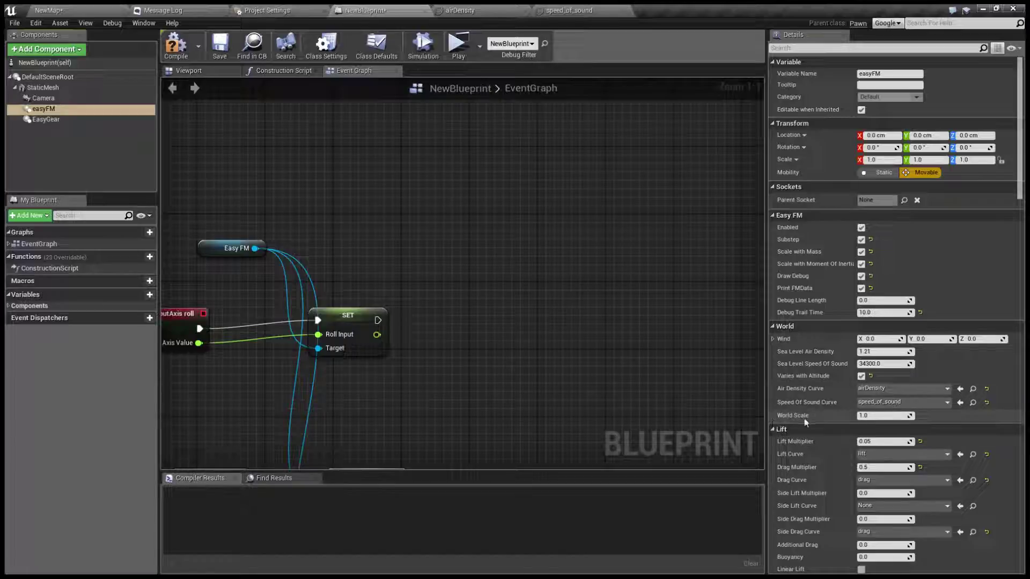
pyautogui.click(884, 415)
pyautogui.write('0')
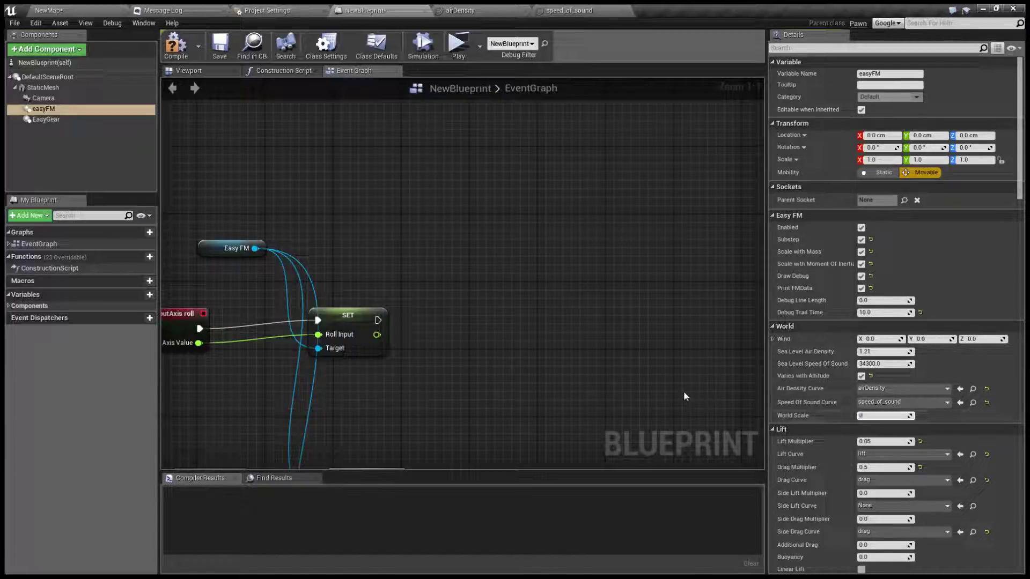
pyautogui.write('.1')
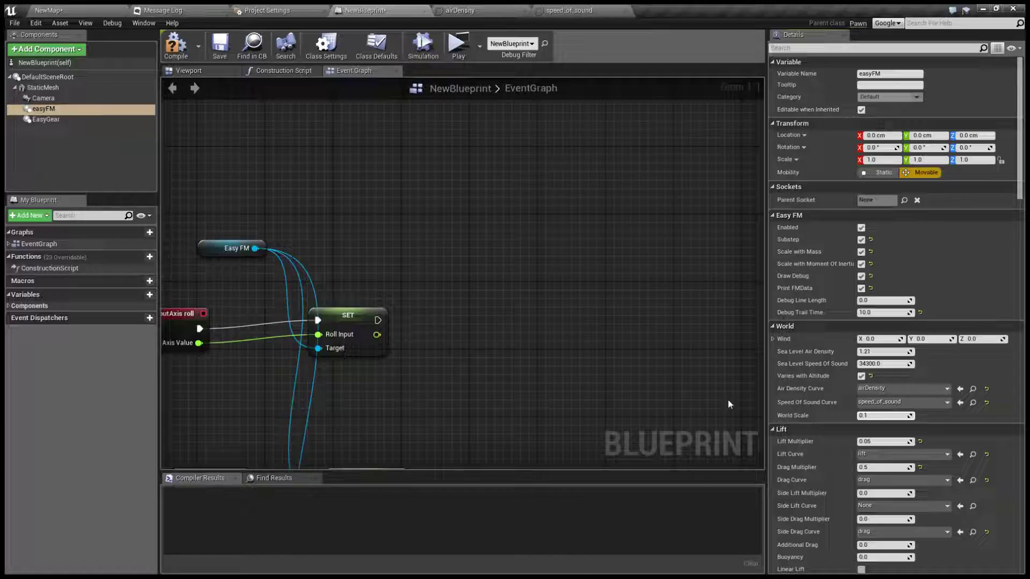
pyautogui.press('Return')
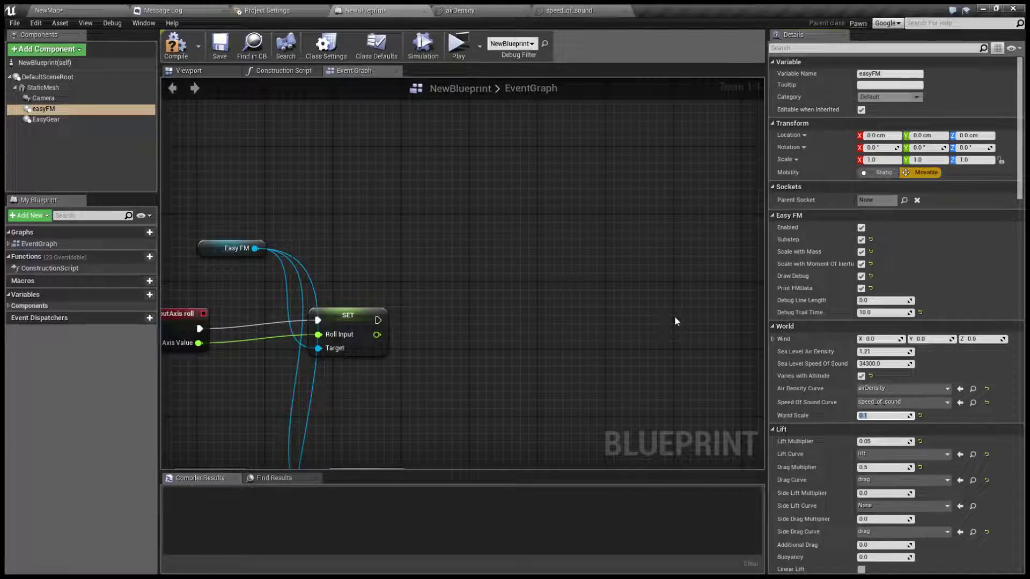
# Step: Tick the Mach Curves checkbox in the Mach section of easyFM's Details
pyautogui.scroll(-5, 809, 289)
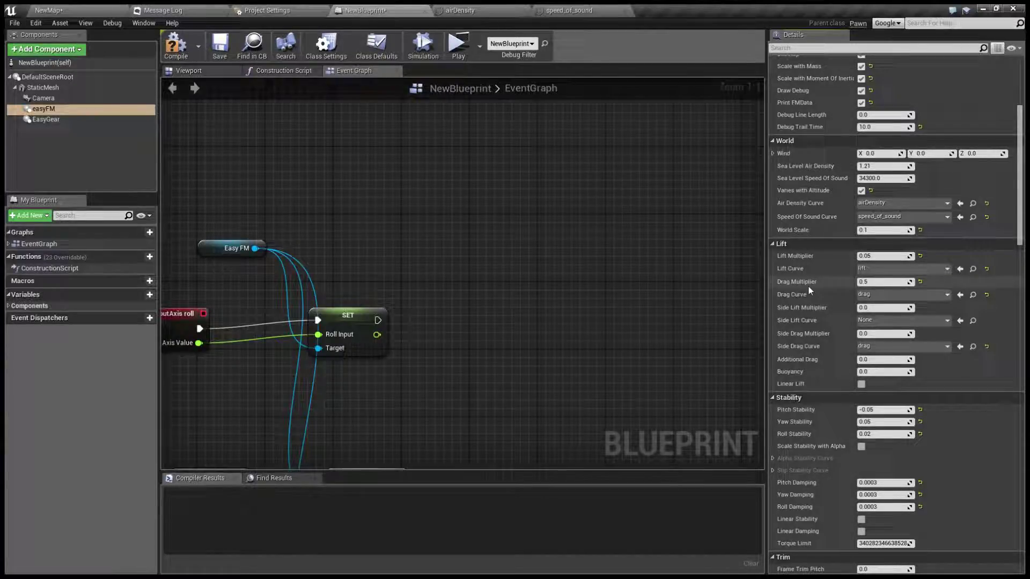
pyautogui.scroll(-8, 808, 285)
pyautogui.scroll(-11, 791, 285)
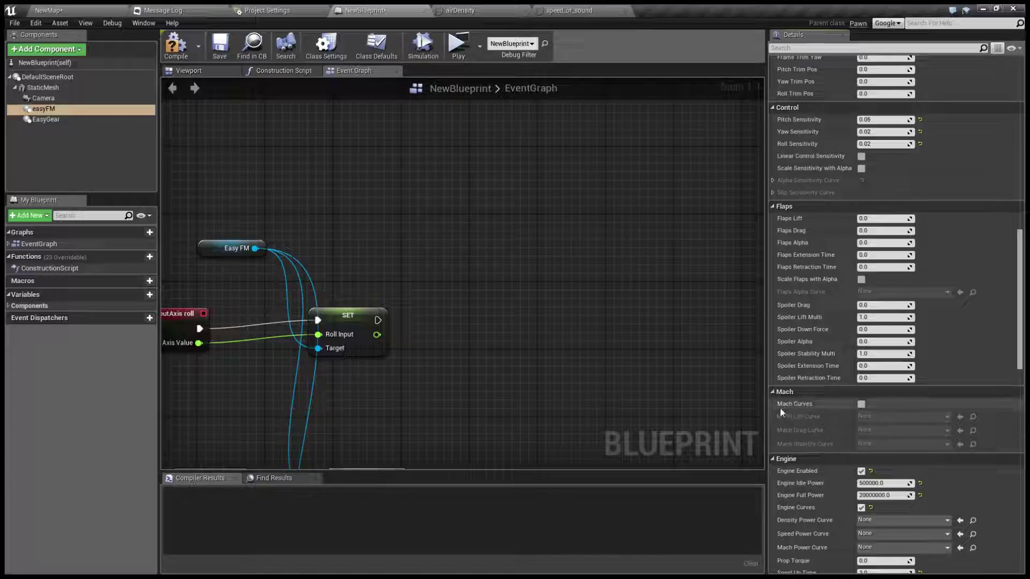
pyautogui.click(861, 404)
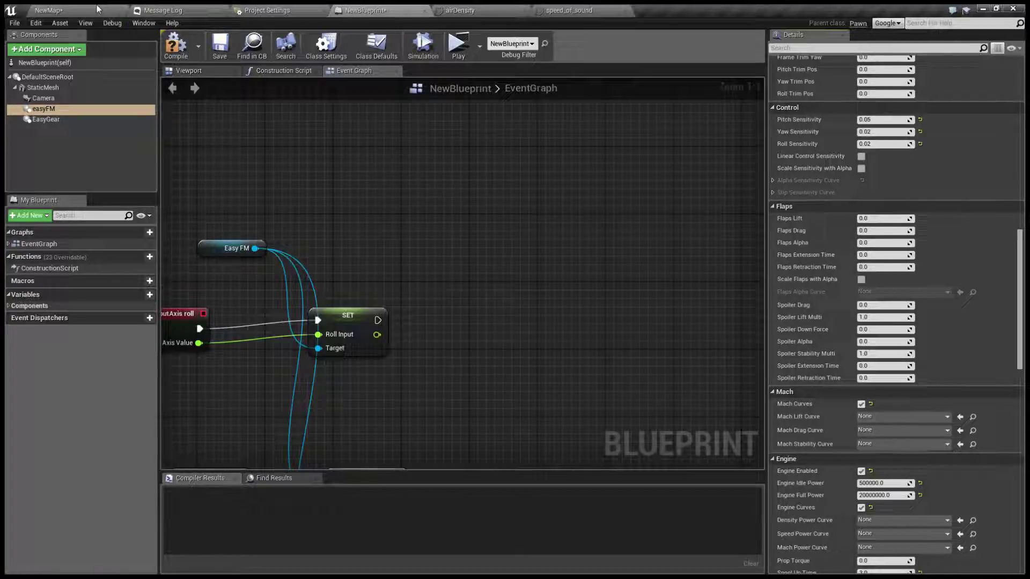
# Step: Create a new Float Curve asset from the Miscellaneous menu in the NewMap Content Browser
pyautogui.click(75, 10)
pyautogui.rightClick(480, 475)
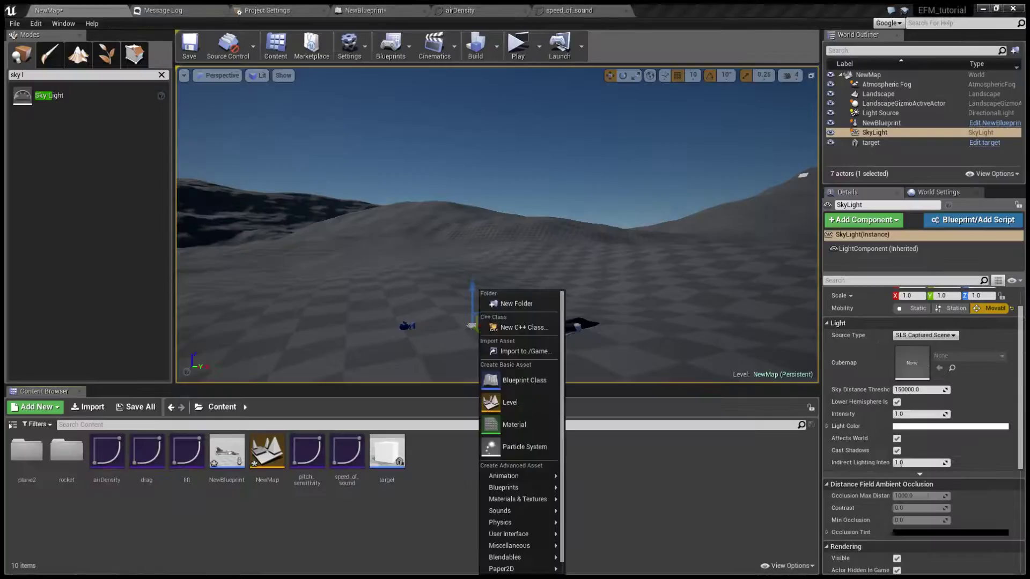
pyautogui.moveTo(515, 476)
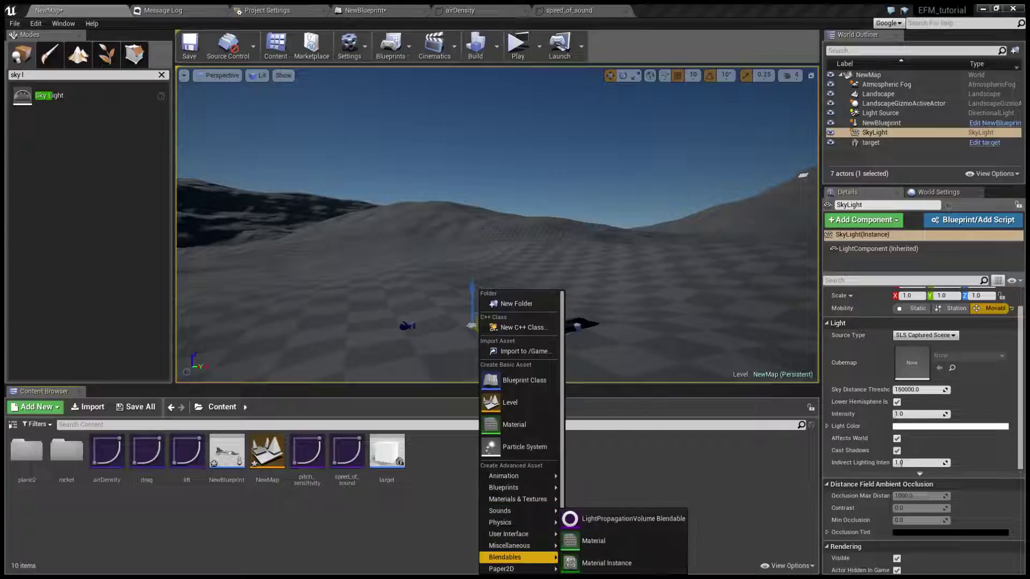
pyautogui.moveTo(510, 546)
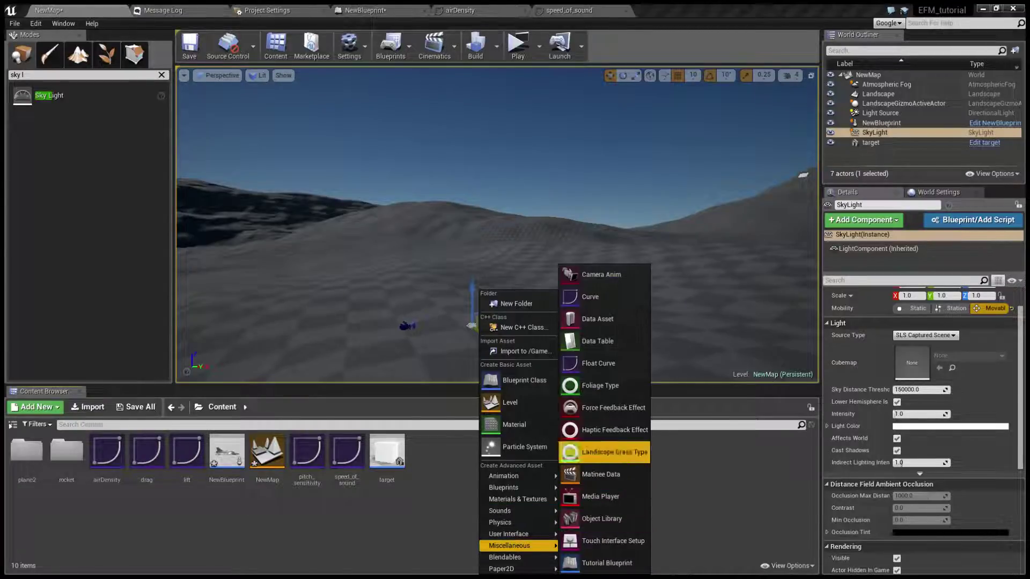
pyautogui.click(598, 363)
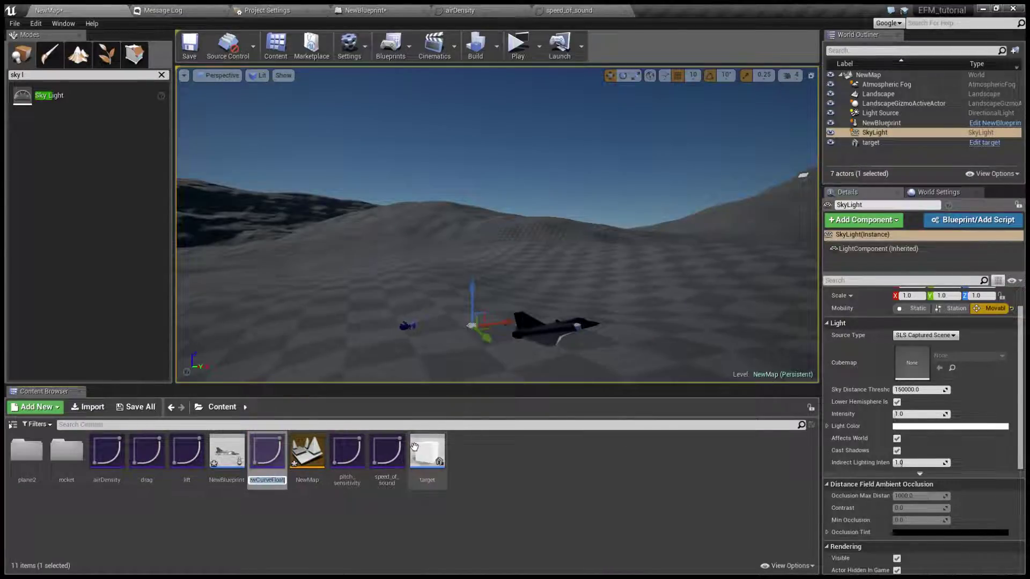
# Step: Name the new float curve asset mach_drag
pyautogui.write('mach_d')
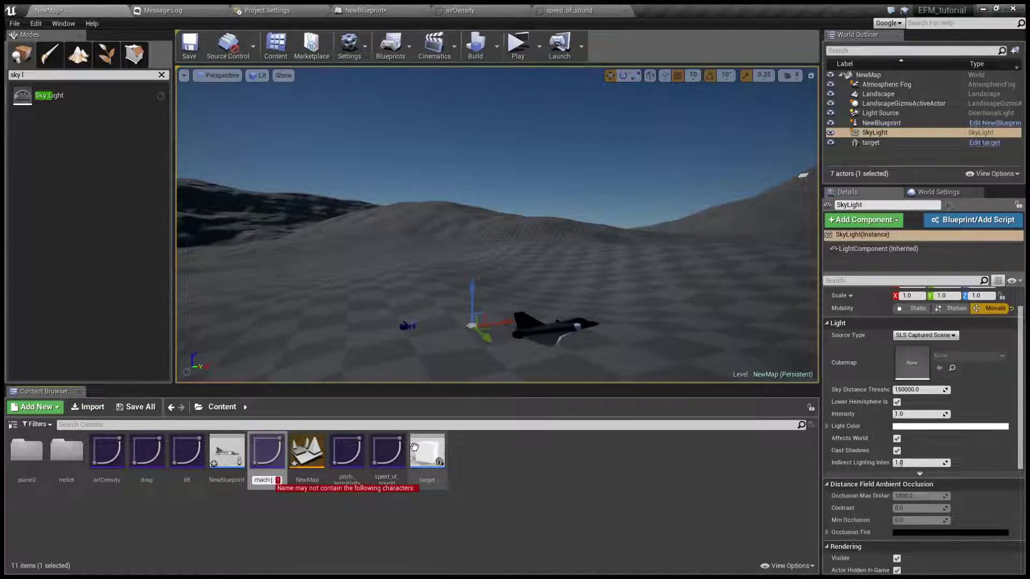
pyautogui.write('rag')
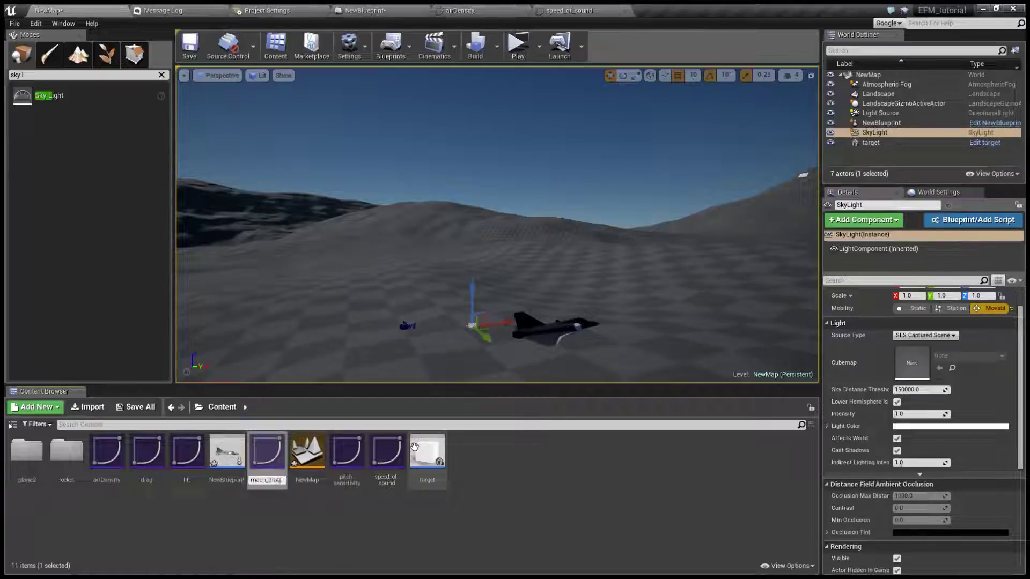
pyautogui.press('Return')
# Step: Open the mach_drag curve and add its first key with value 1.0
pyautogui.doubleClick(214, 465)
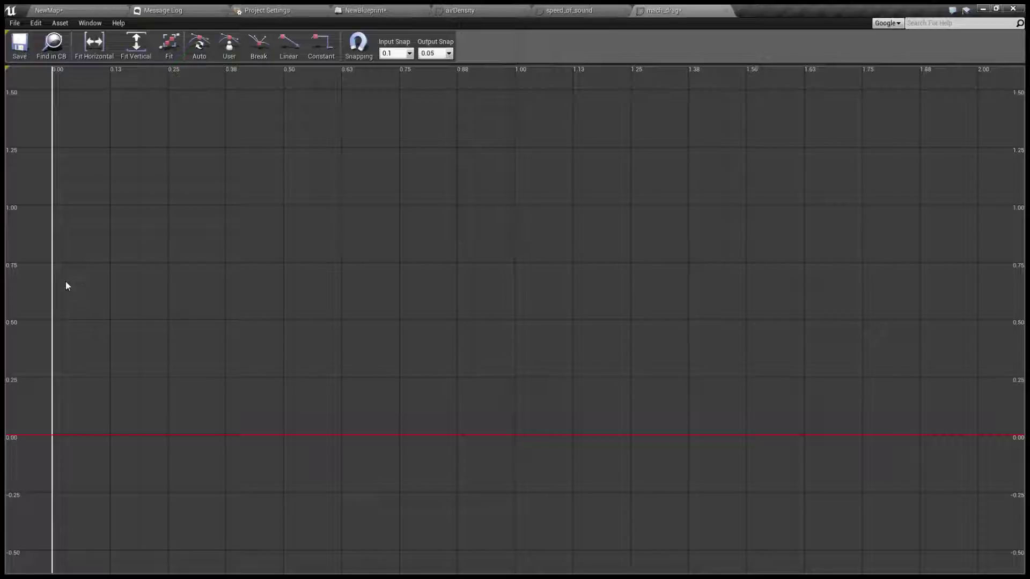
pyautogui.rightClick(54, 209)
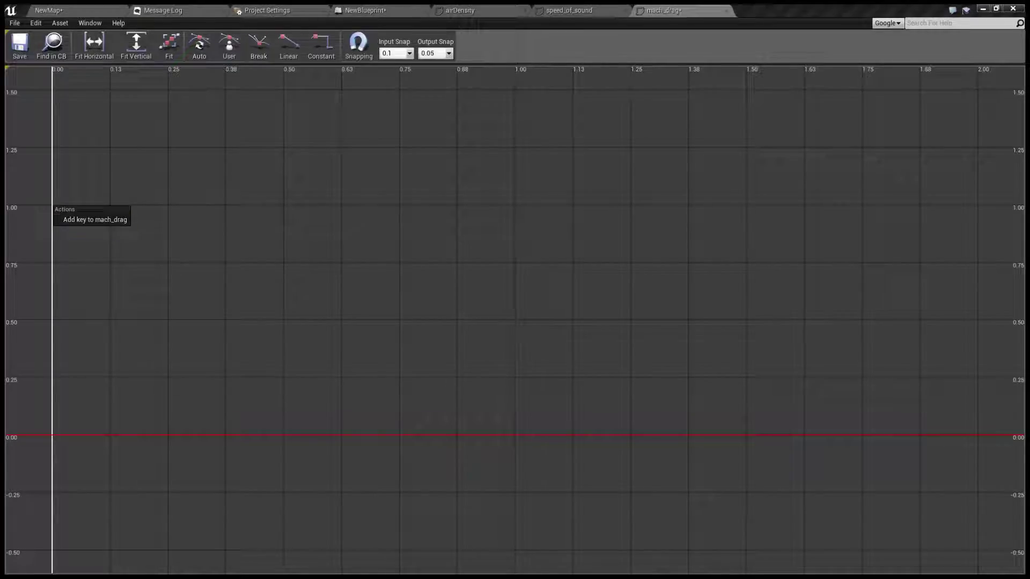
pyautogui.click(70, 216)
pyautogui.click(107, 78)
pyautogui.write('1.0')
pyautogui.click(64, 79)
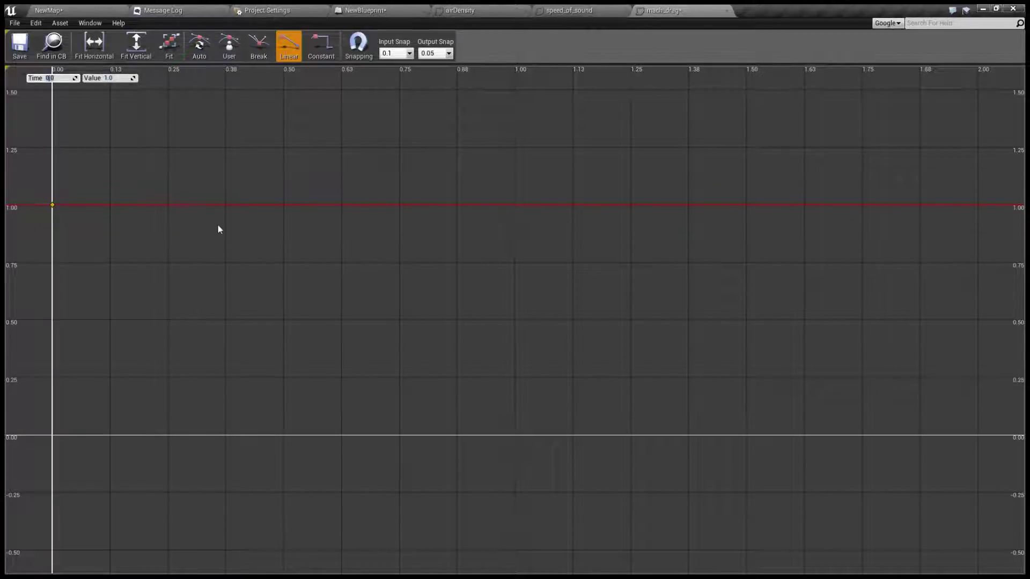
pyautogui.scroll(-2, 217, 224)
pyautogui.scroll(-3, 351, 258)
pyautogui.scroll(1, 374, 261)
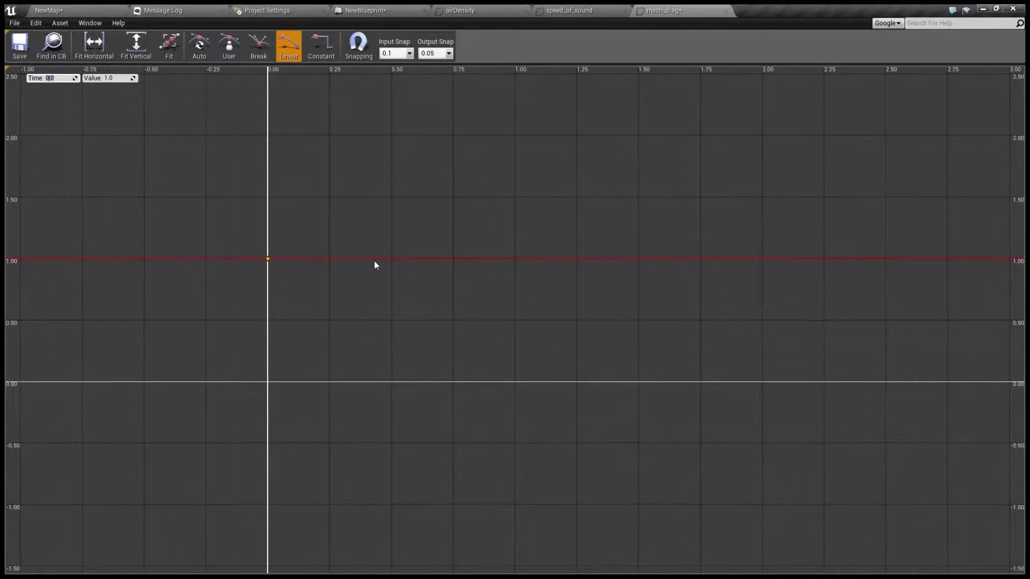
# Step: Add a key at time 0.75 and a spike key at time 1.0 raised to about 2.0
pyautogui.rightClick(454, 265)
pyautogui.click(470, 271)
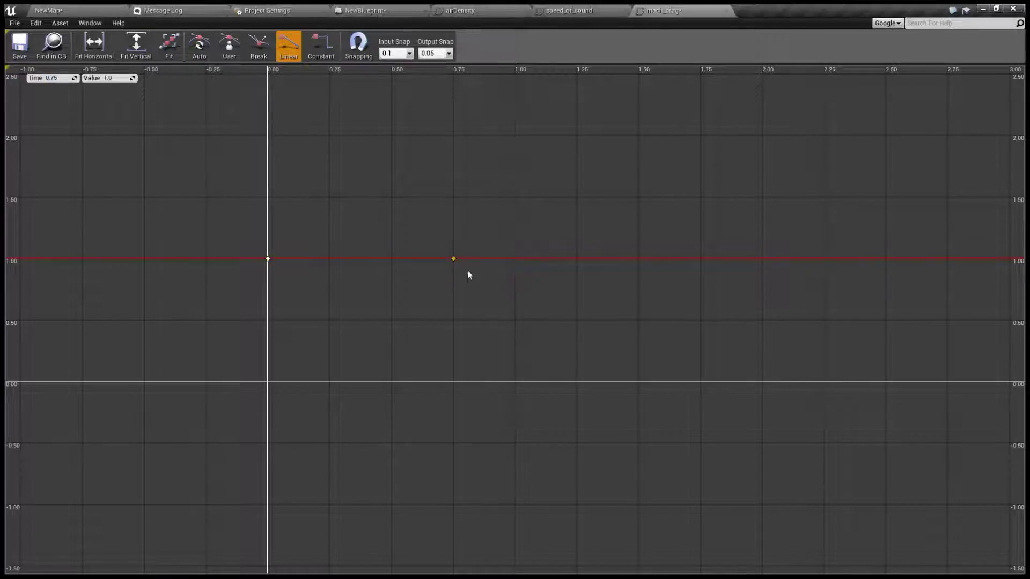
pyautogui.keyDown('shift'); pyautogui.click(514, 259); pyautogui.keyUp('shift')
pyautogui.moveTo(513, 259); pyautogui.dragTo(517, 226)
pyautogui.moveTo(516, 177); pyautogui.dragTo(516, 134)
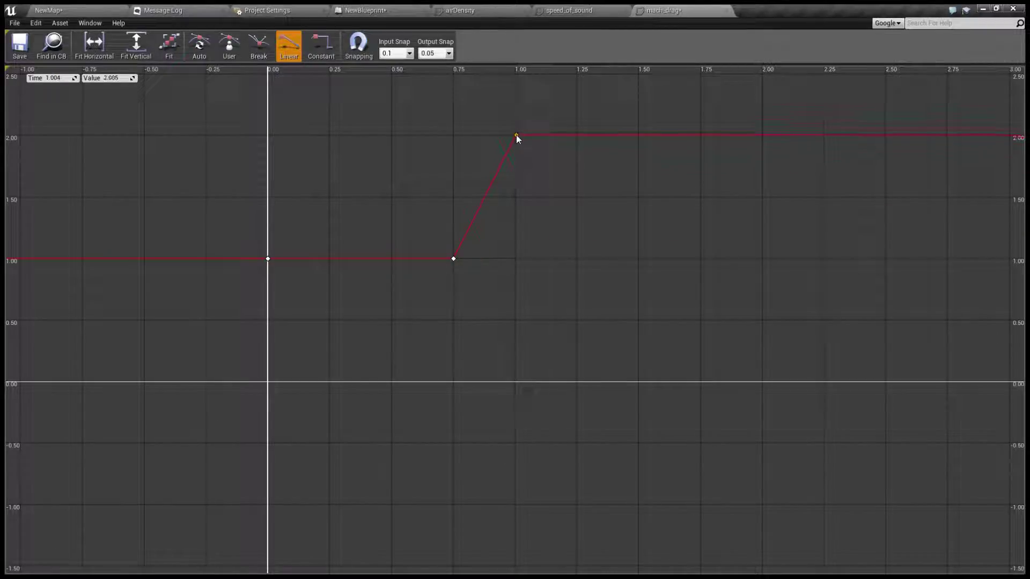
# Step: Shape the spike with keys at about (0.925, 1.37) and just after the peak at 1.48
pyautogui.keyDown('shift'); pyautogui.click(484, 209); pyautogui.keyUp('shift')
pyautogui.moveTo(484, 208); pyautogui.dragTo(502, 214)
pyautogui.click(515, 134)
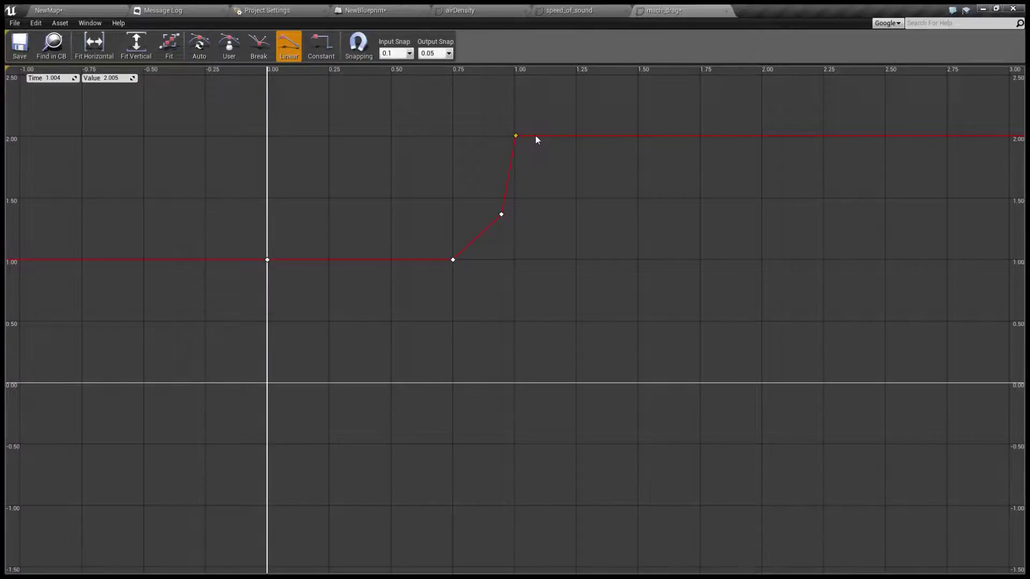
pyautogui.keyDown('shift'); pyautogui.click(536, 137); pyautogui.keyUp('shift')
pyautogui.moveTo(536, 136); pyautogui.dragTo(520, 204)
# Step: Add a final key near time 2.0 so the curve climbs again to about 2.08
pyautogui.rightClick(567, 203)
pyautogui.click(596, 209)
pyautogui.moveTo(564, 196); pyautogui.dragTo(764, 98)
# Step: Save mach_drag and look over the airDensity and speed_of_sound curves
pyautogui.click(19, 45)
pyautogui.click(499, 15)
pyautogui.click(567, 10)
# Step: Return to NewBlueprint and bring up the curve list for the Mach Drag Curve setting
pyautogui.click(369, 12)
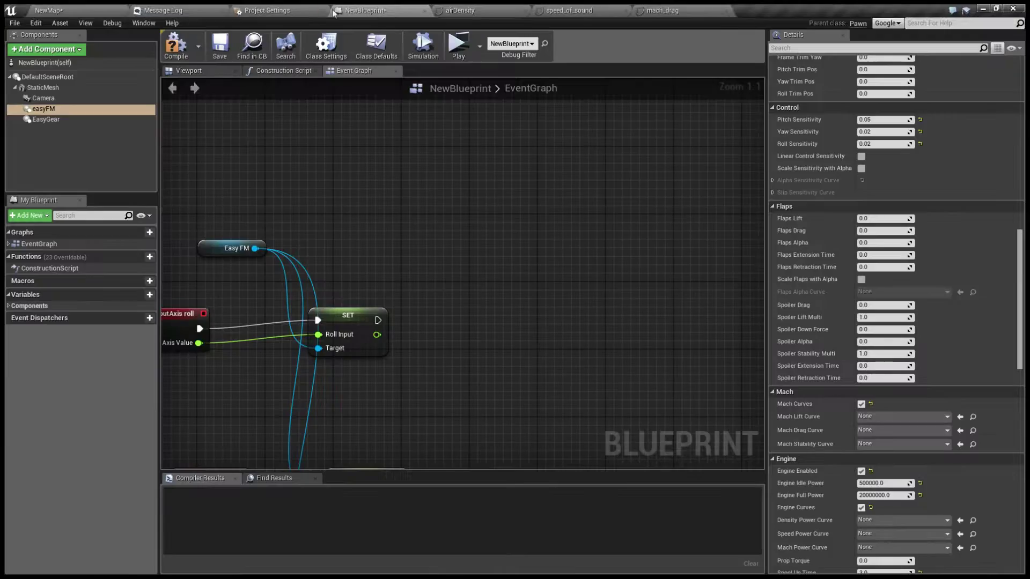
pyautogui.click(901, 430)
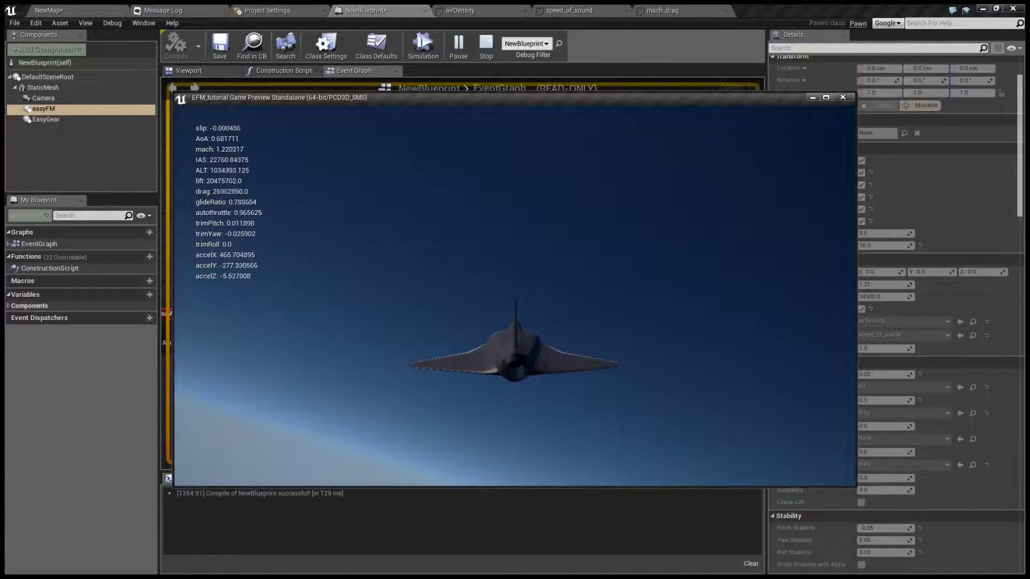
# Step: Stop the standalone flight test with Esc and scroll through the Details panel
pyautogui.press('Escape')
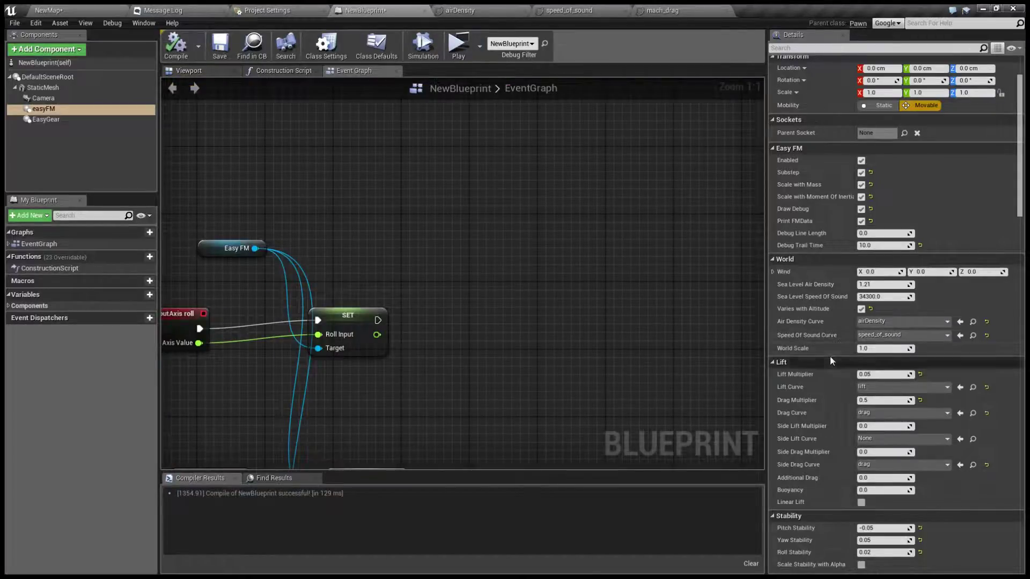
pyautogui.scroll(-15, 830, 357)
pyautogui.scroll(-12, 805, 372)
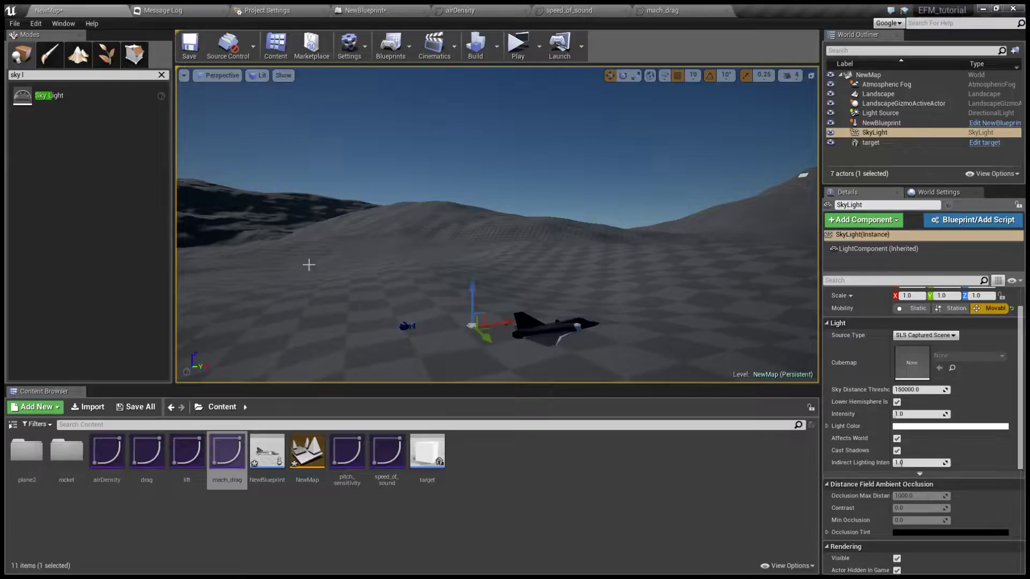
pyautogui.doubleClick(217, 463)
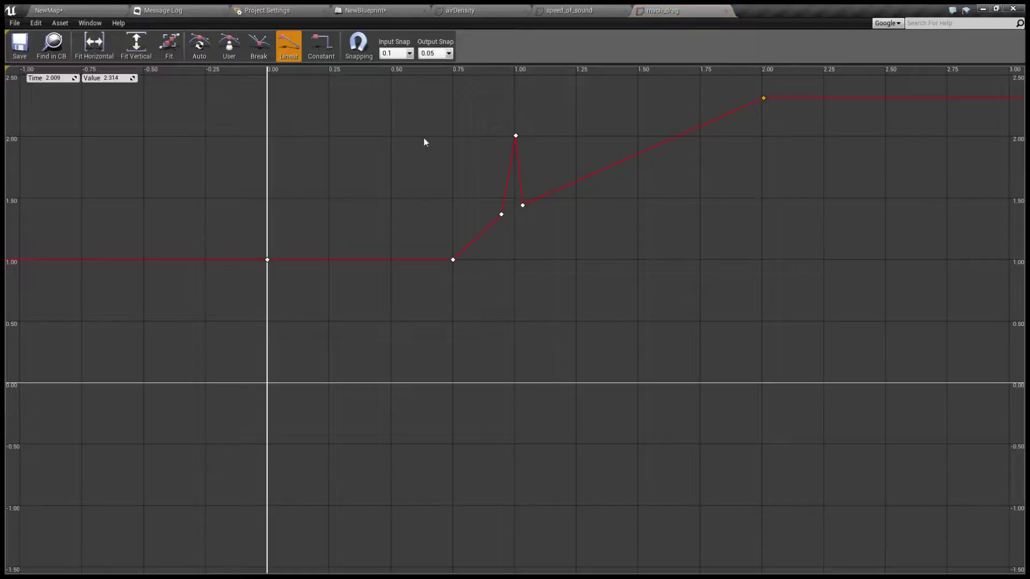
pyautogui.click(76, 8)
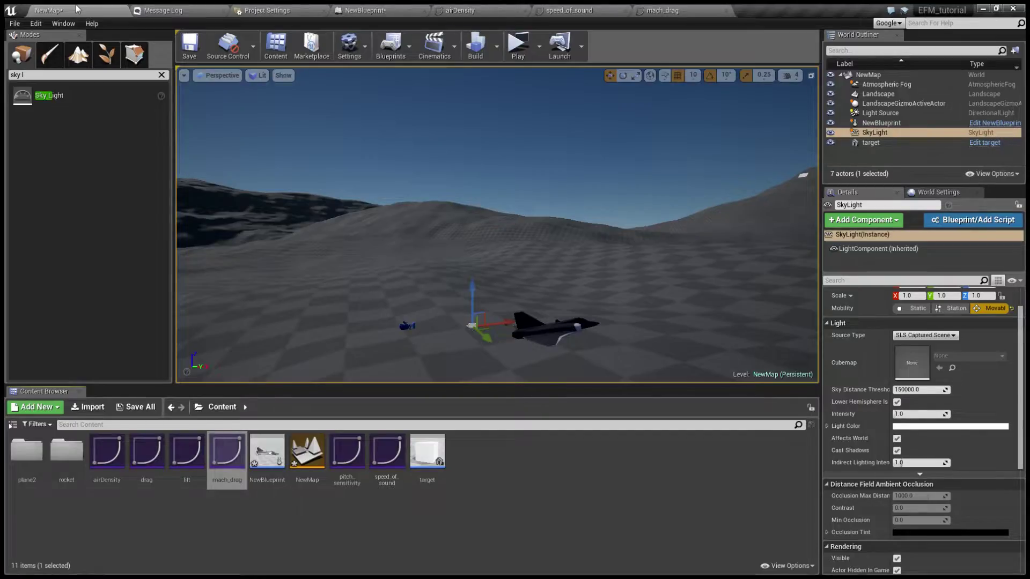